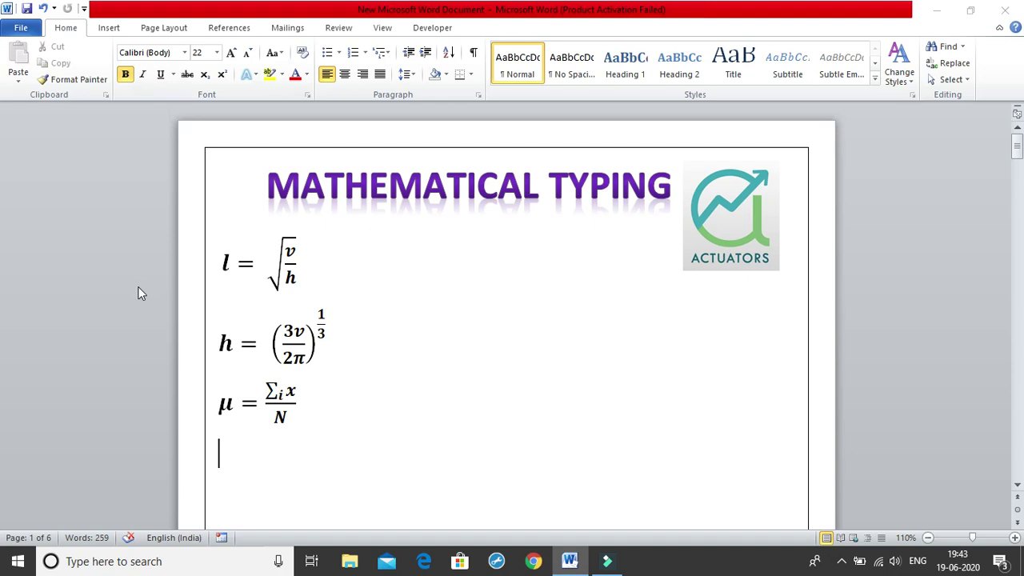
Insert a blank equation on the empty line below the μ equation.
key("alt+equal")
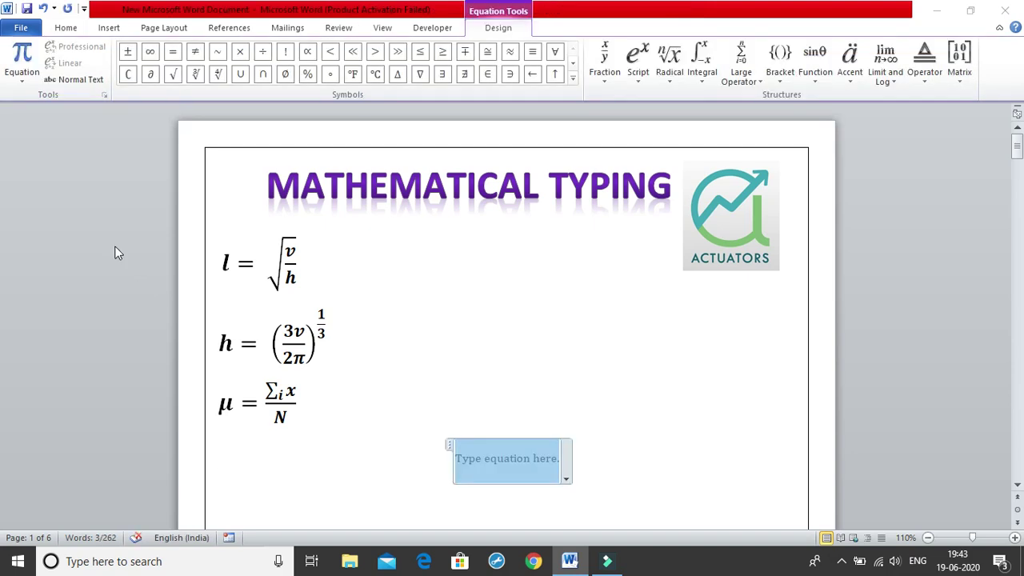
Type the equation l = √(v/h) with v/h as a stacked fraction, then start a new line.
left_click(68, 29)
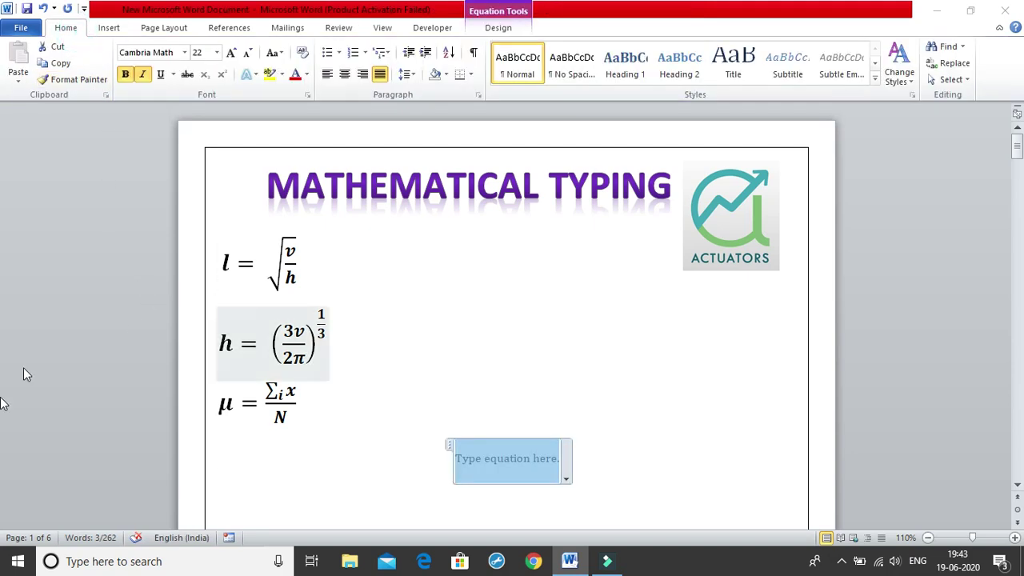
mouse_move(1, 428)
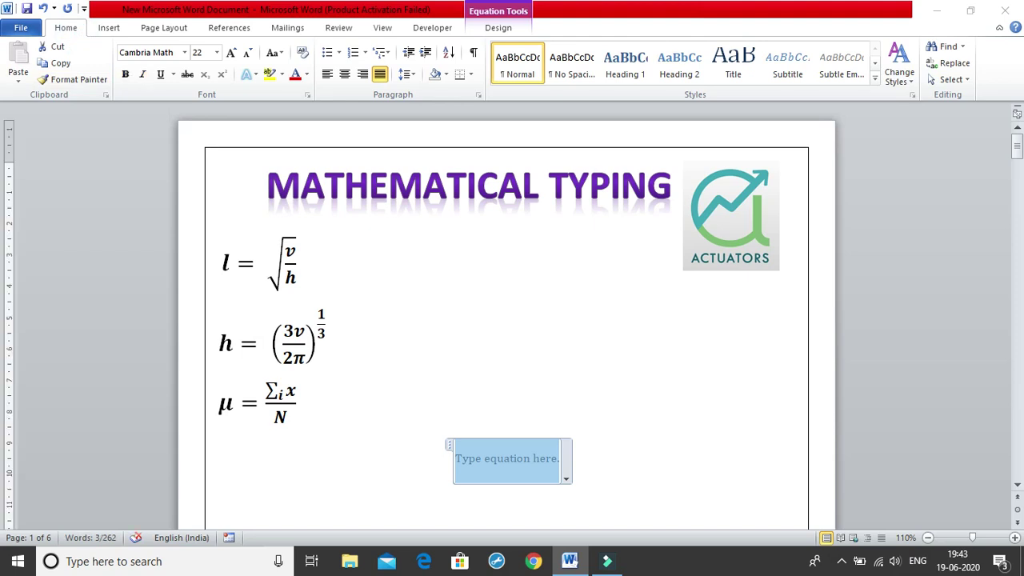
type("l=")
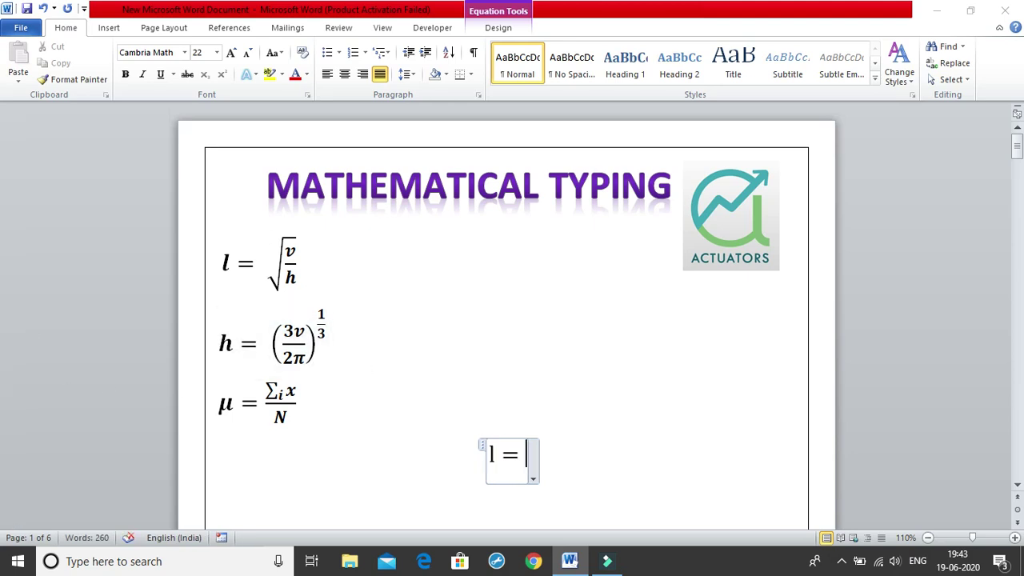
type("\\")
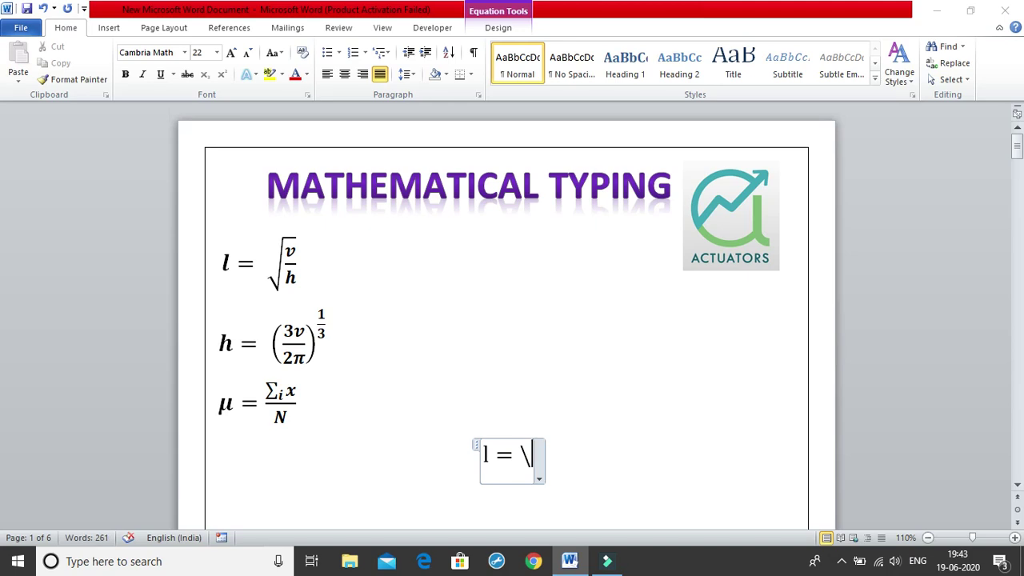
type("sqrt")
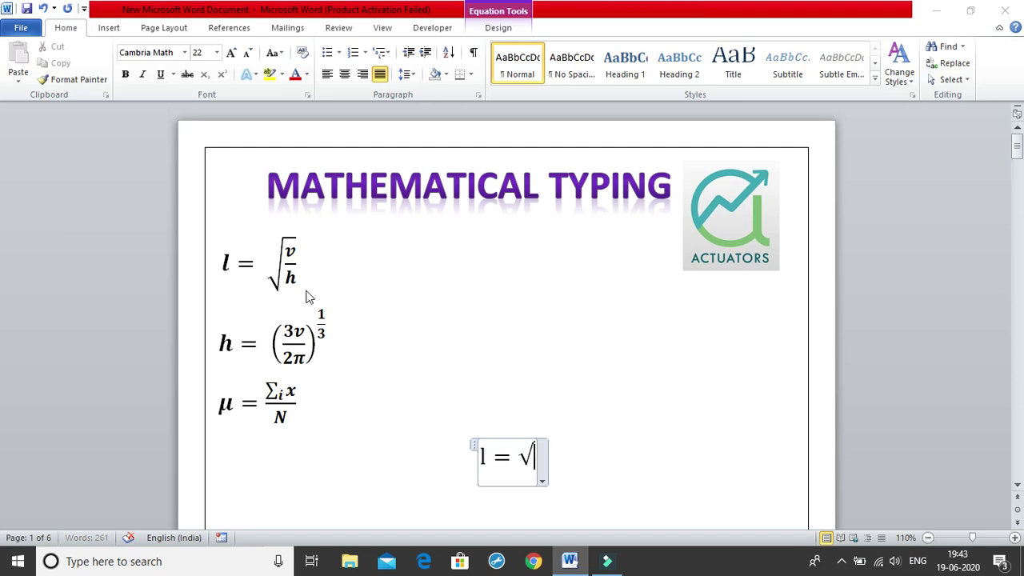
key("space")
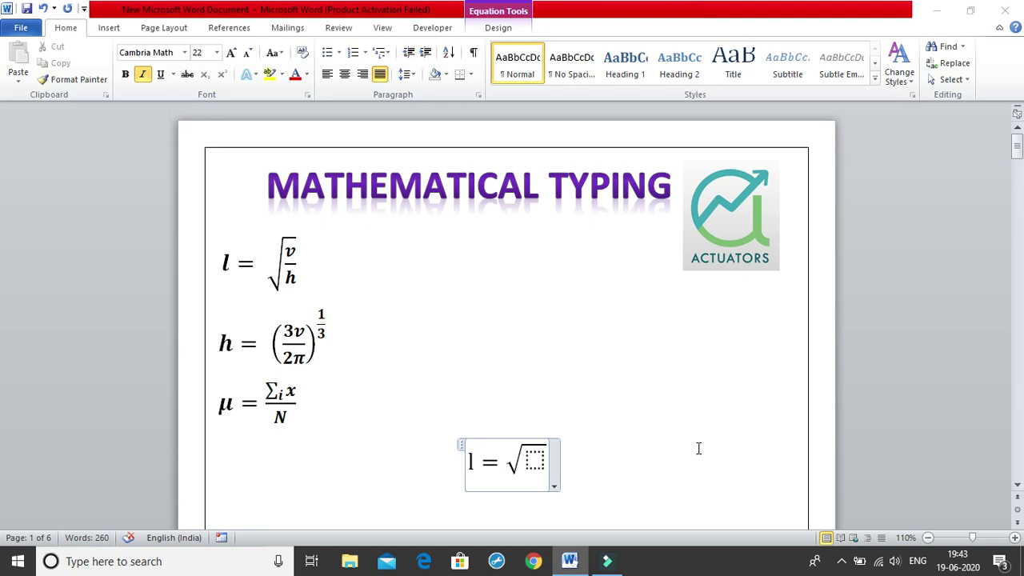
key("ctrl+b")
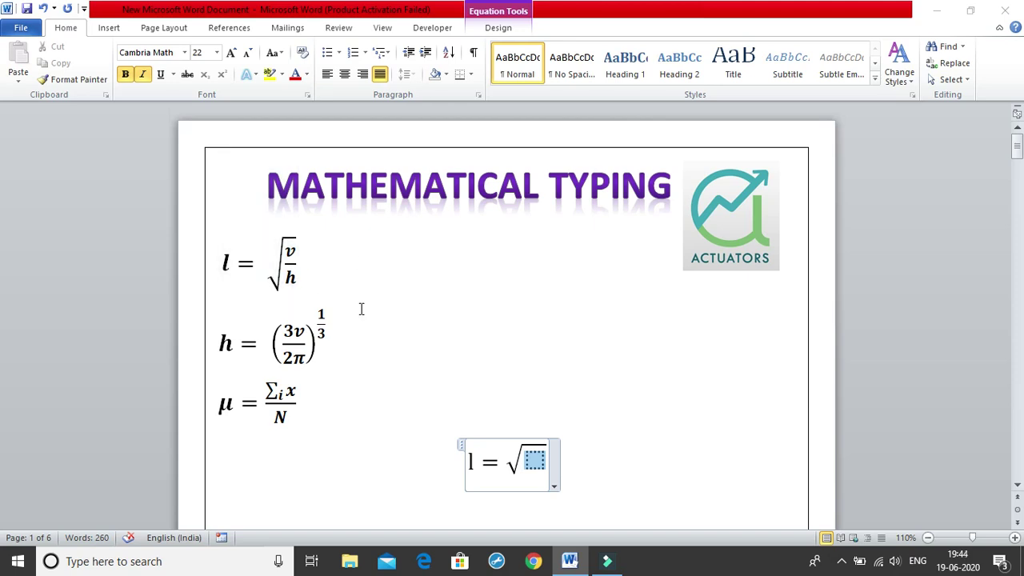
type("v/")
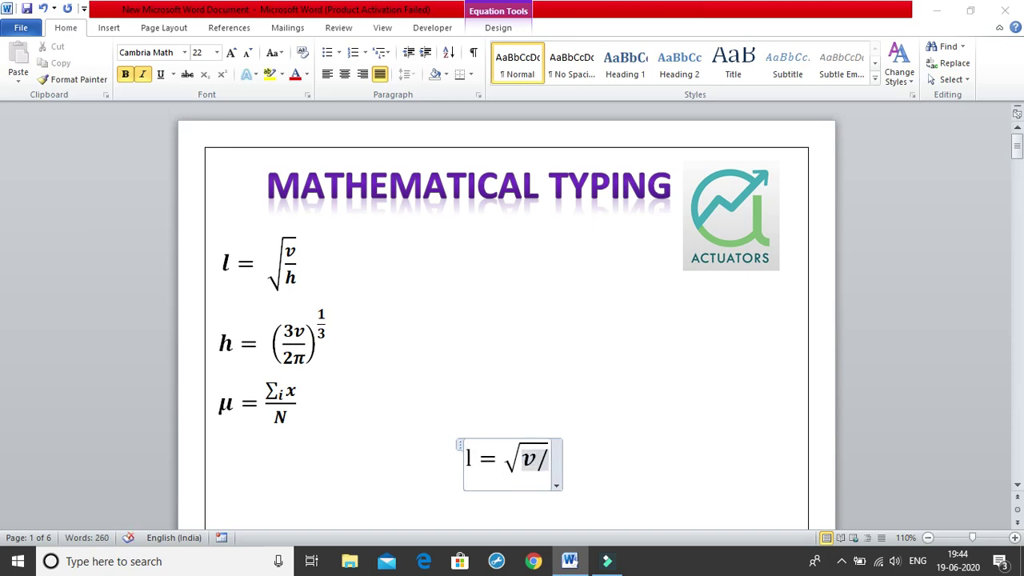
type("h")
key("space")
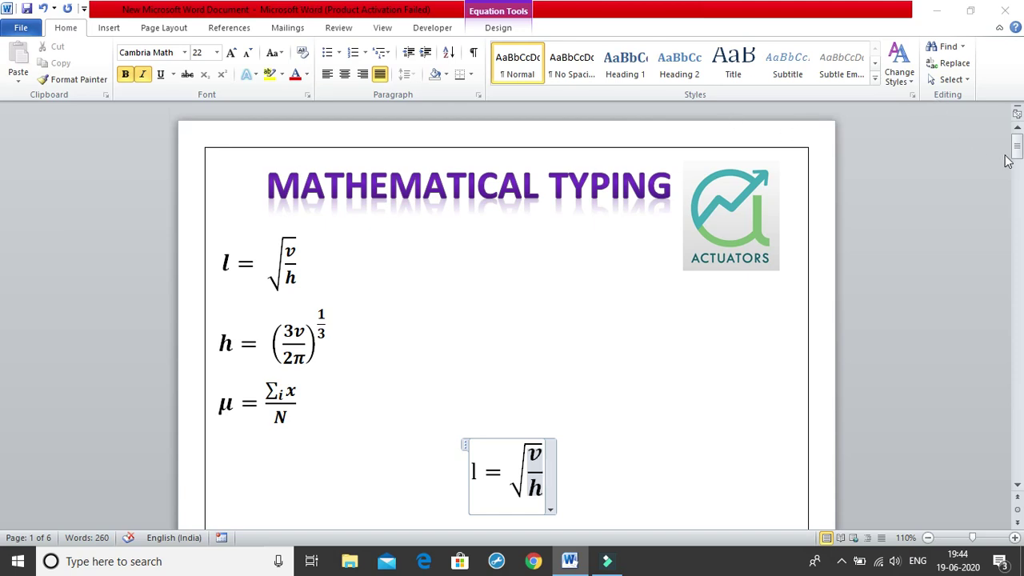
left_click_drag(1017, 150, 1018, 156)
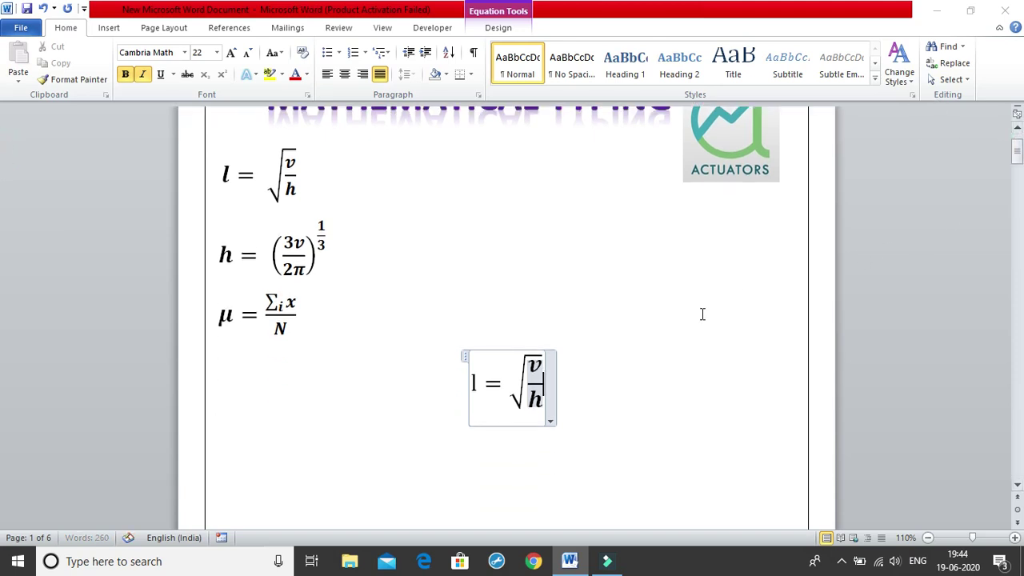
left_click(622, 353)
key("Return")
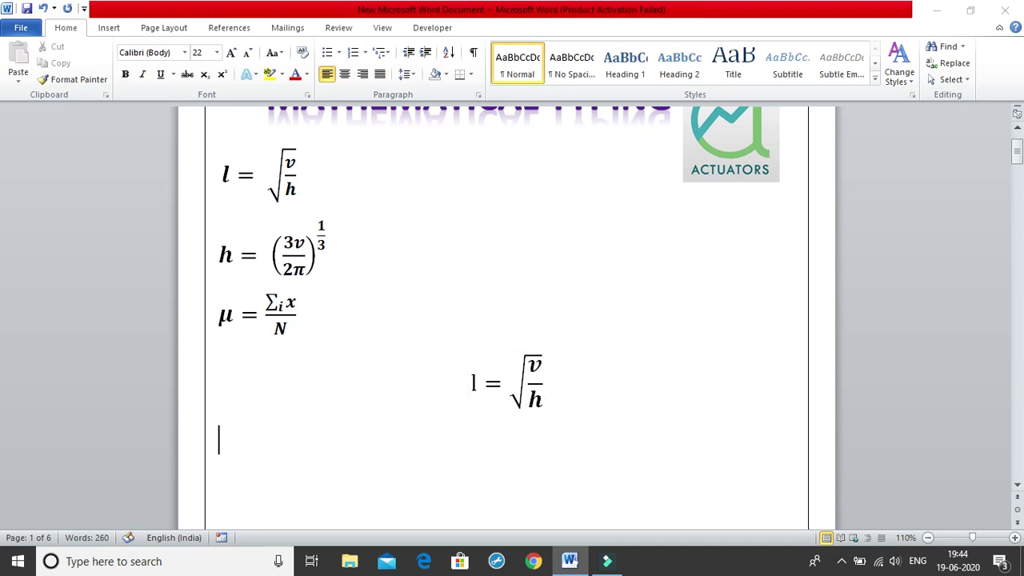
Insert an equation h = (3v/2π)^(1/3) and convert it to built-up form.
key("alt+equal")
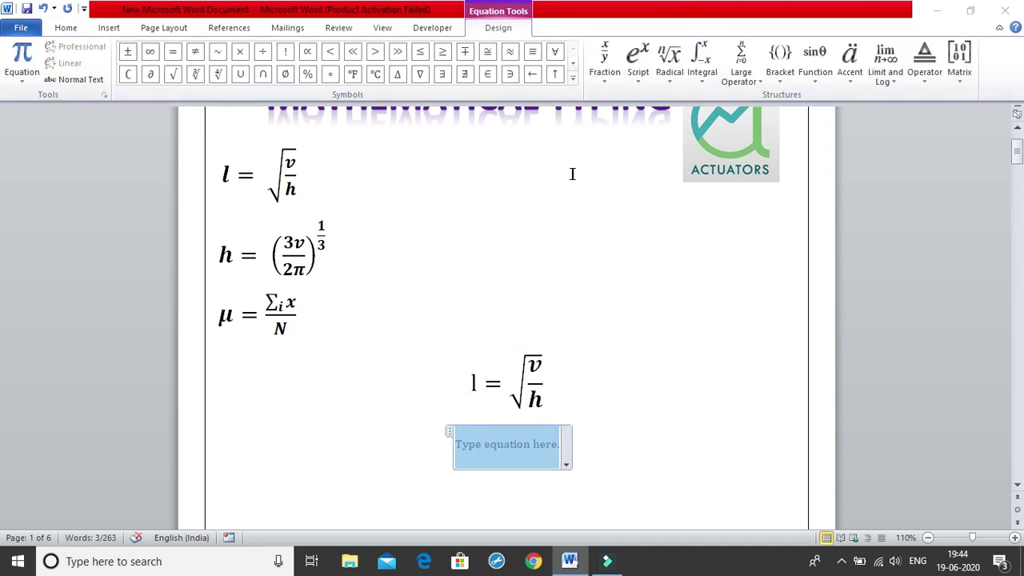
left_click_drag(1016, 150, 1016, 156)
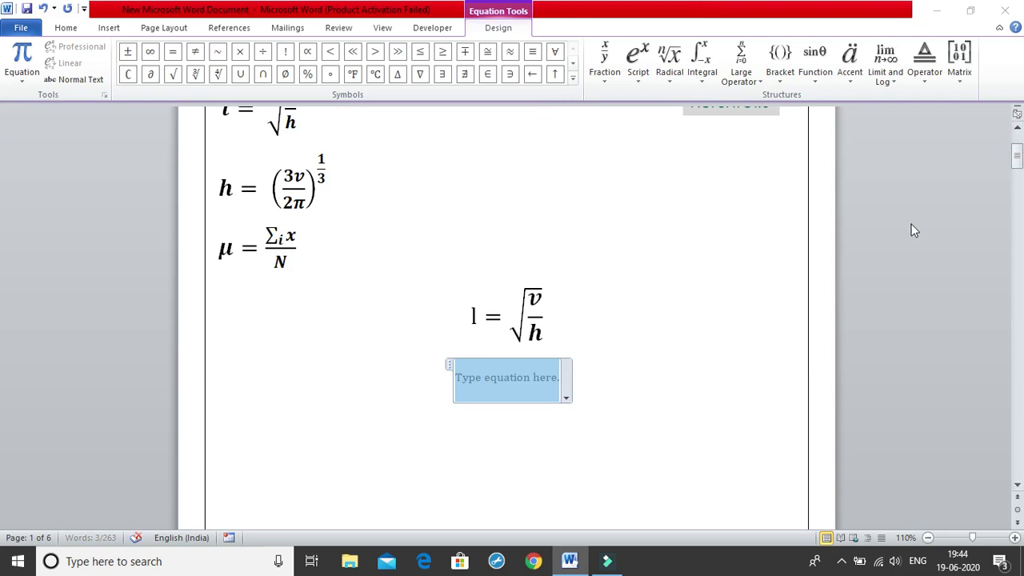
type("h")
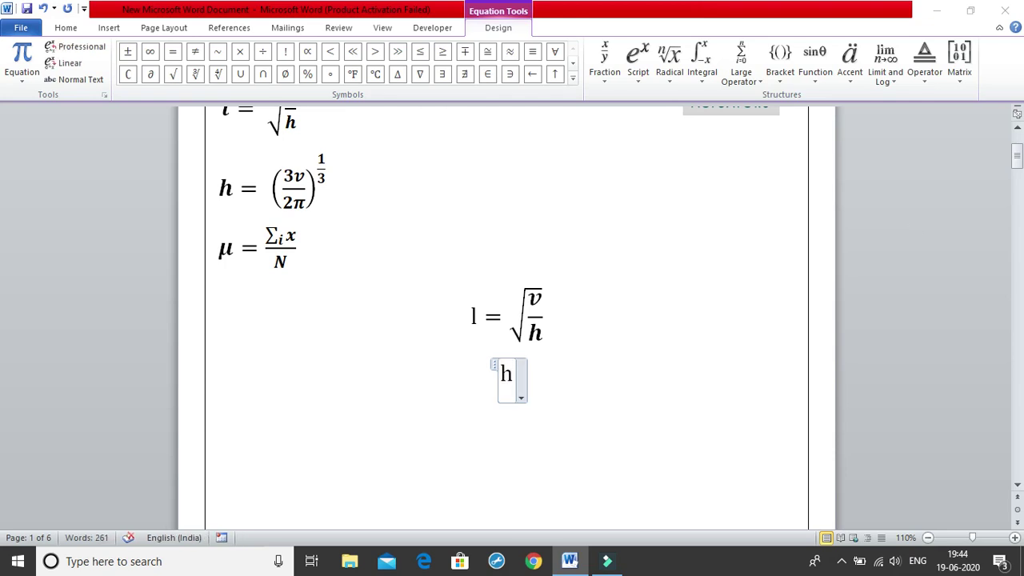
type("=")
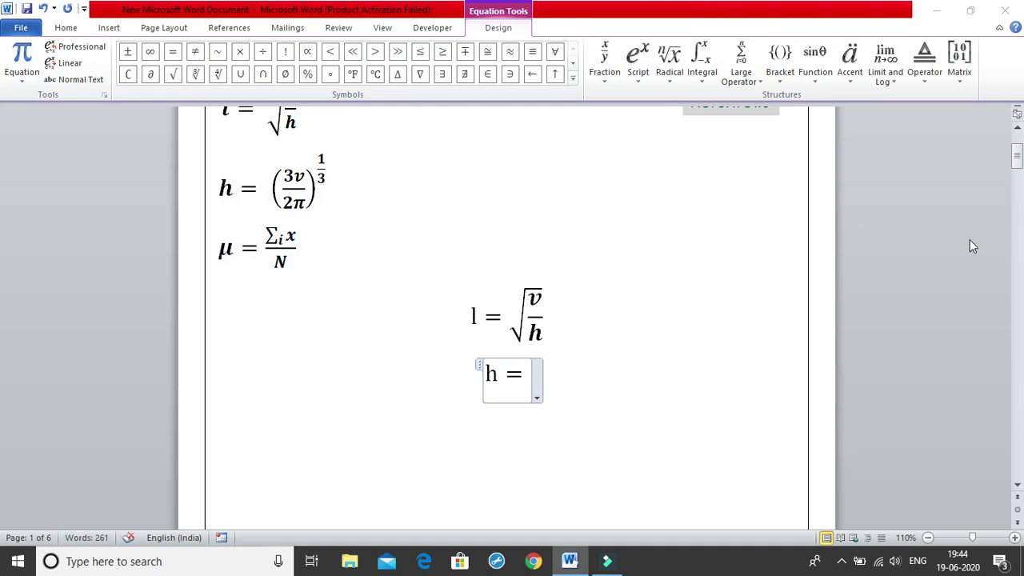
type("(")
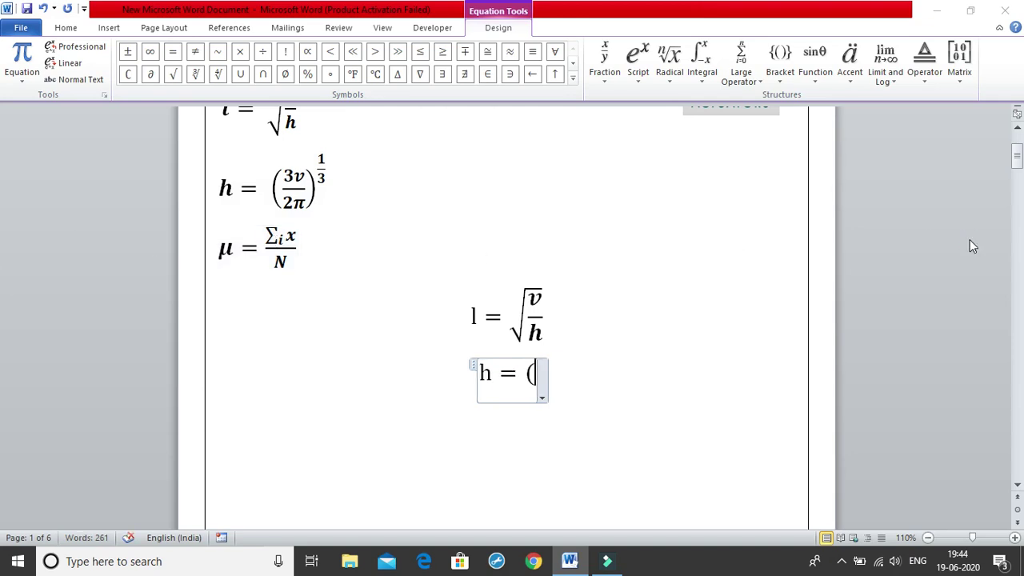
type("3v/")
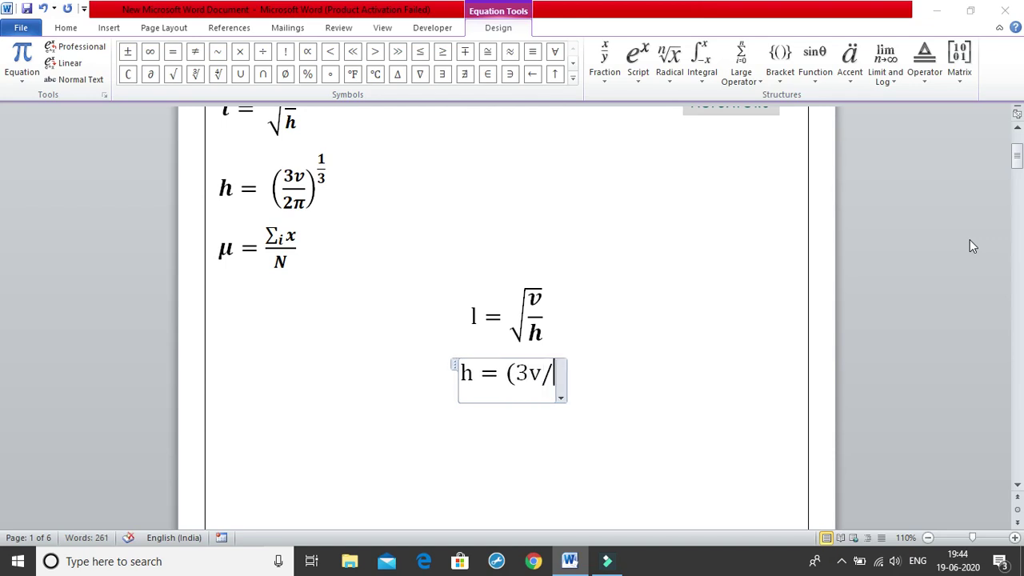
type("2")
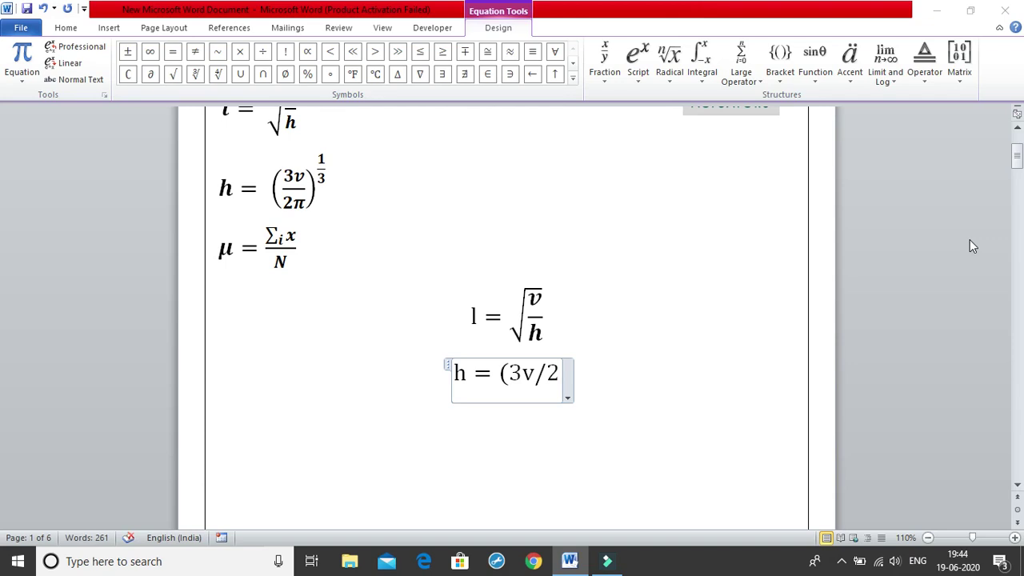
type("\\pi")
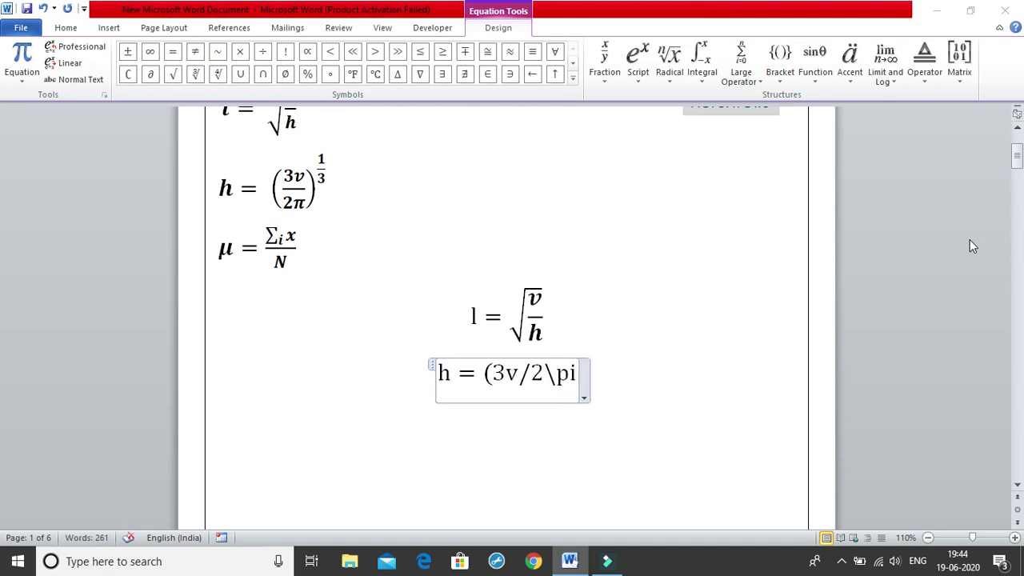
key("space")
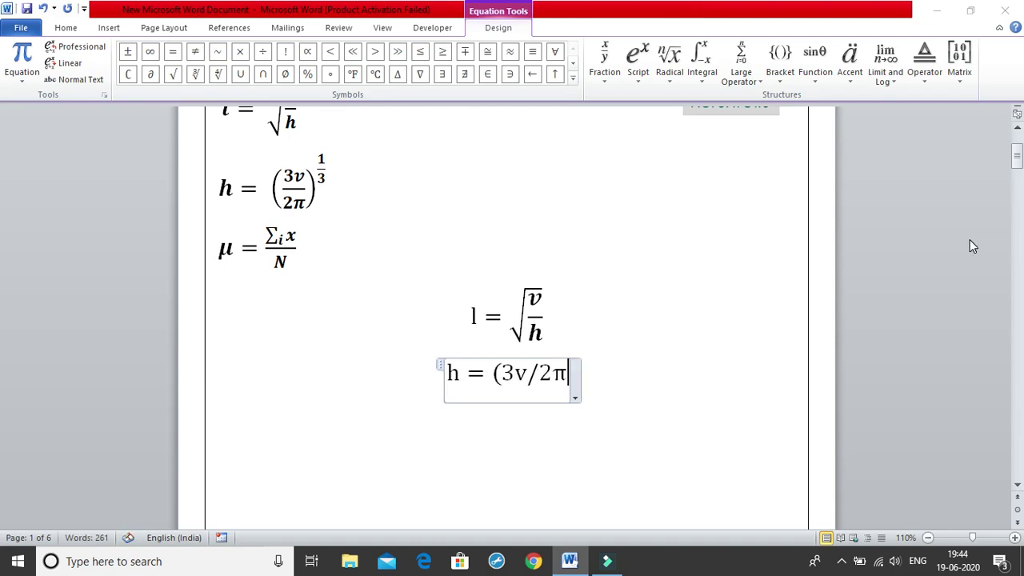
type(")")
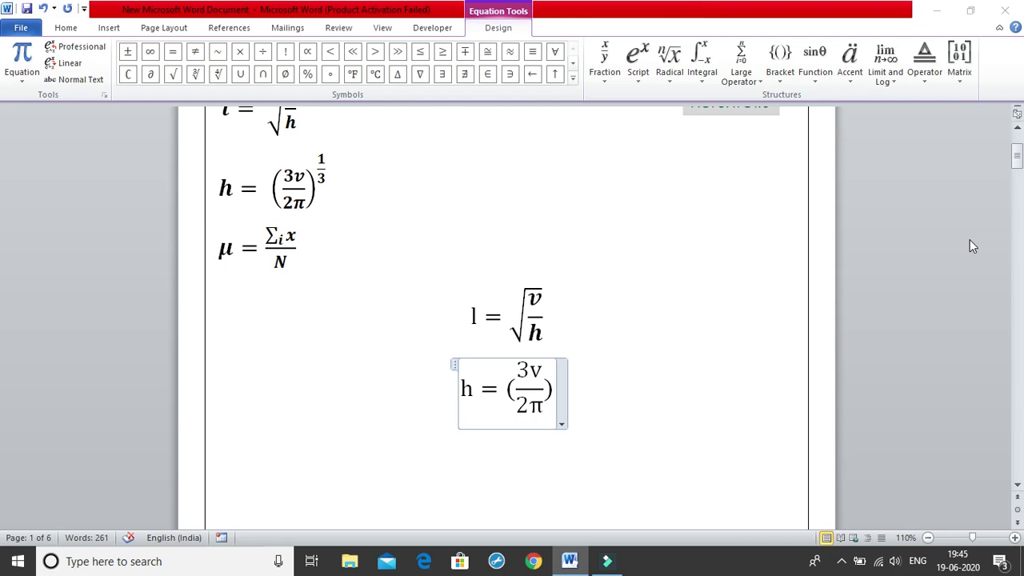
type("^")
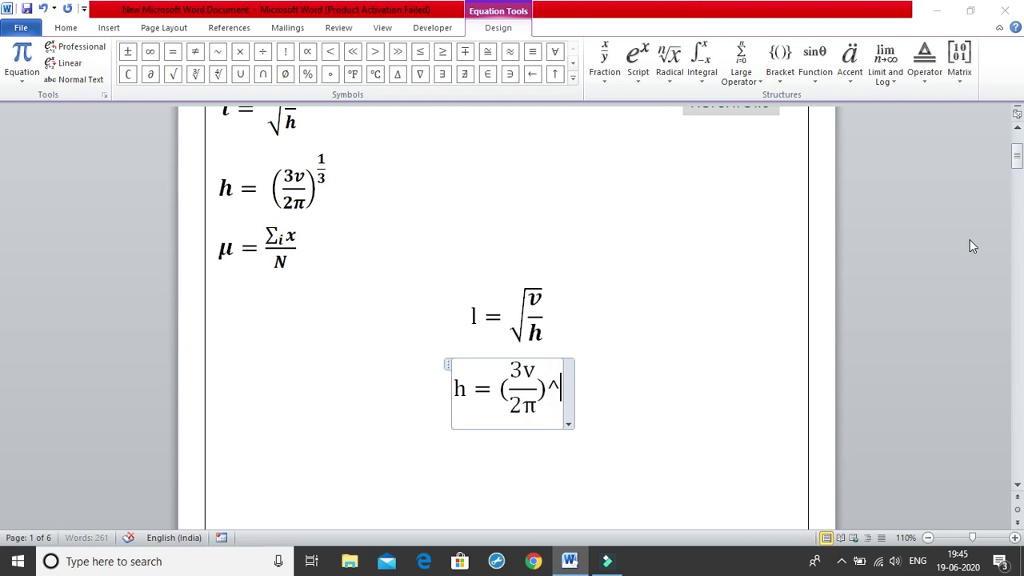
type("(")
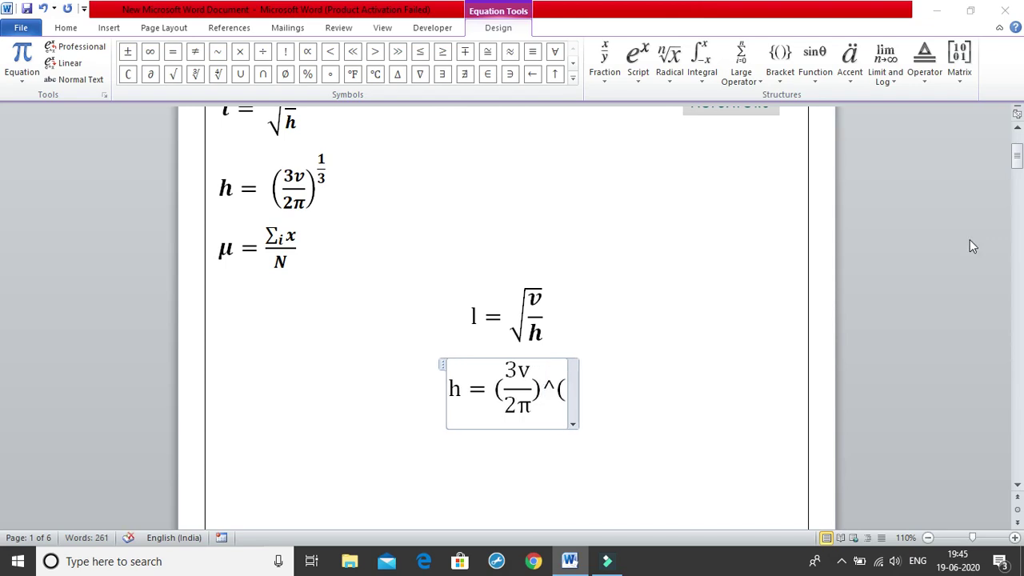
type("1/")
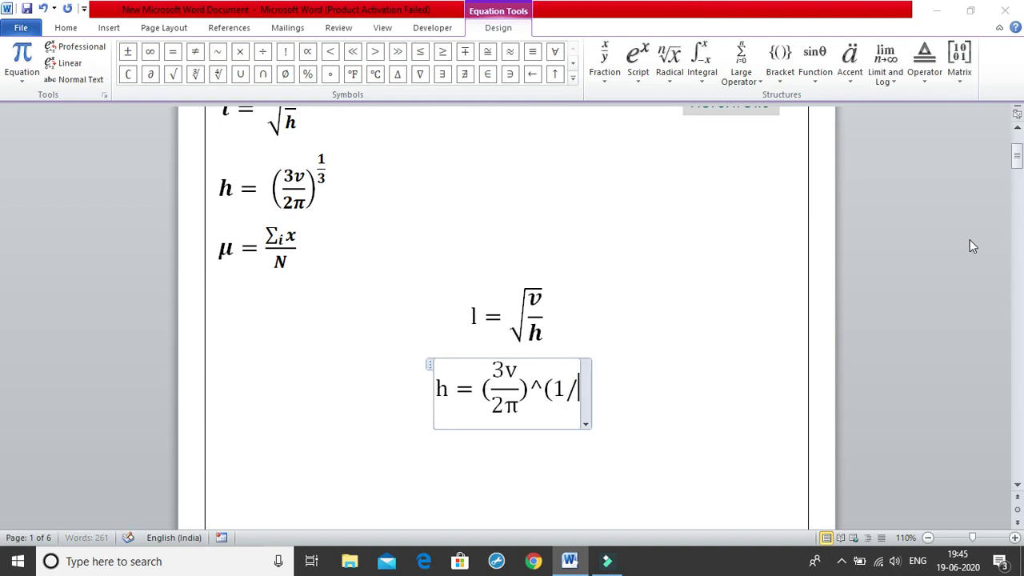
type("3)")
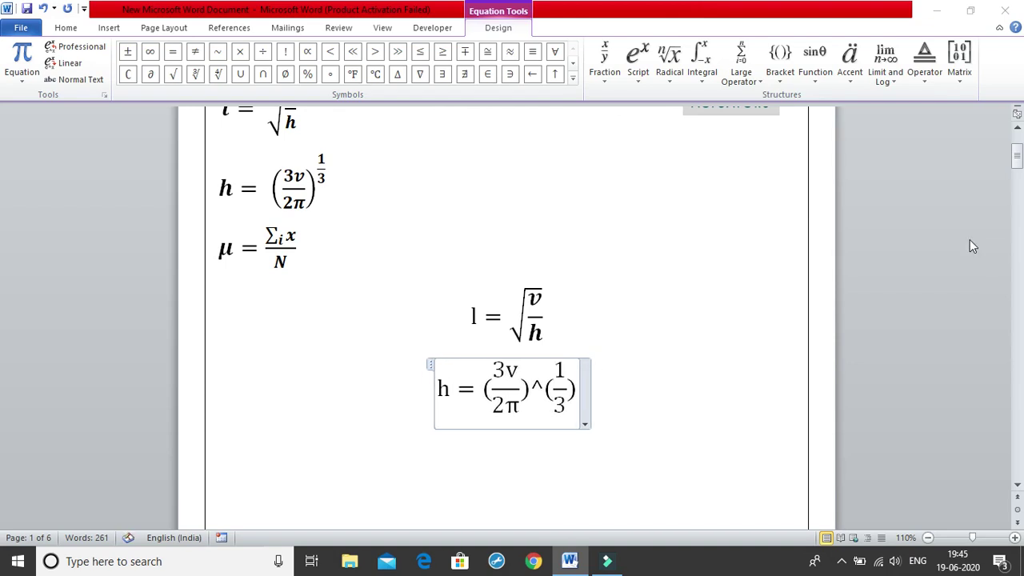
key("space")
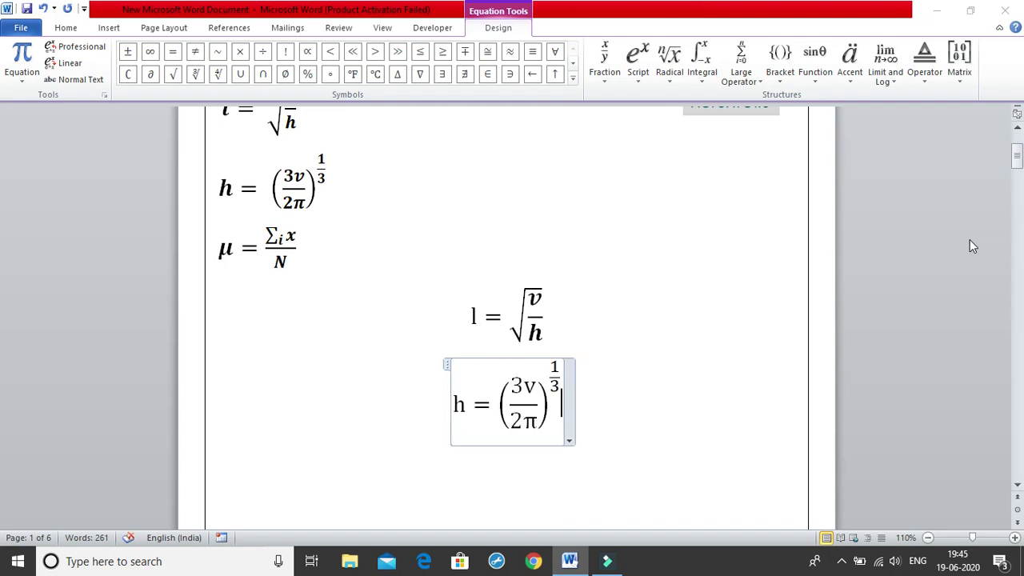
left_click(680, 383)
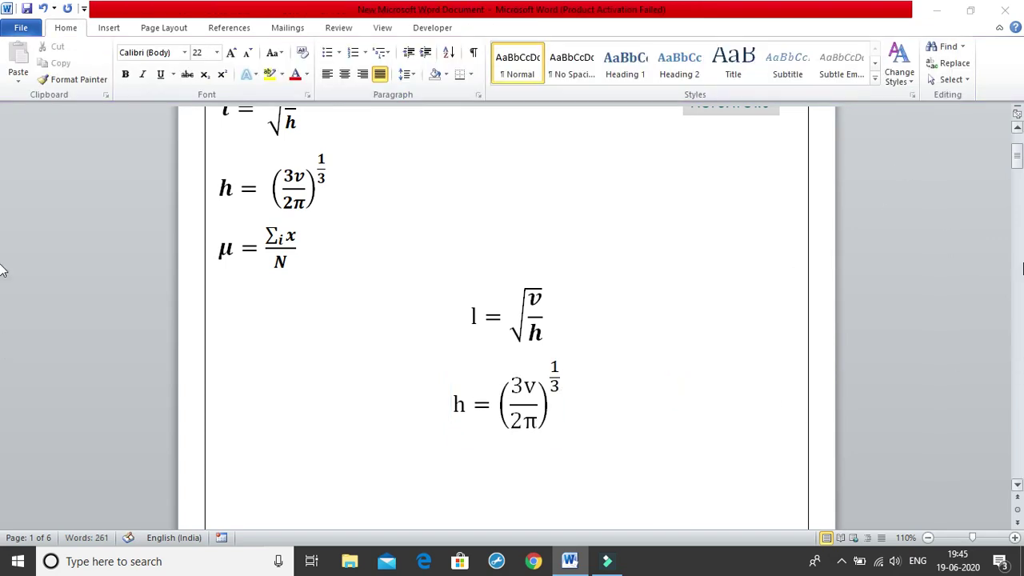
On a new line, insert an equation starting μ = with an empty stacked fraction.
left_click_drag(1017, 164, 1018, 169)
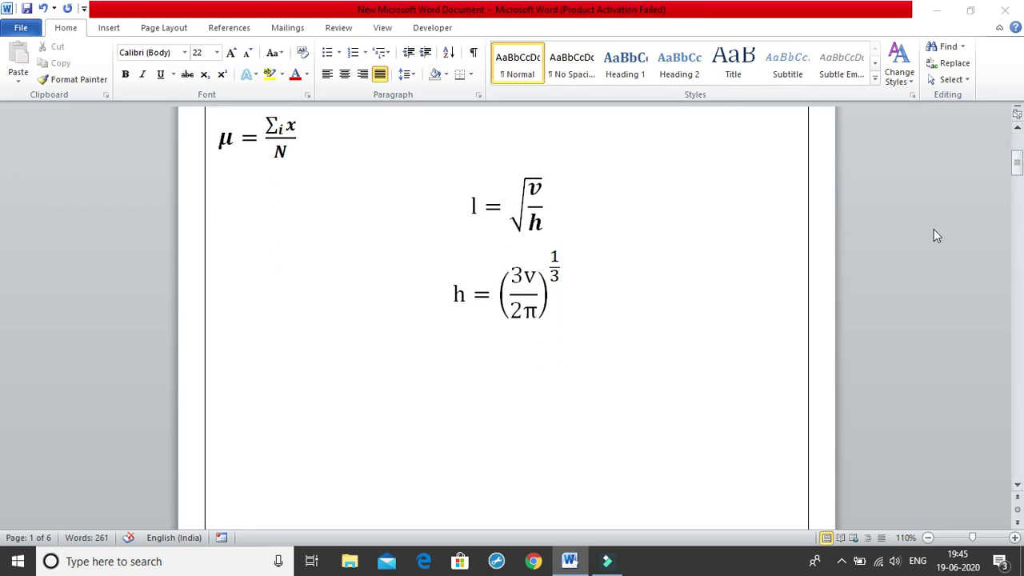
key("Return")
key("alt+equal")
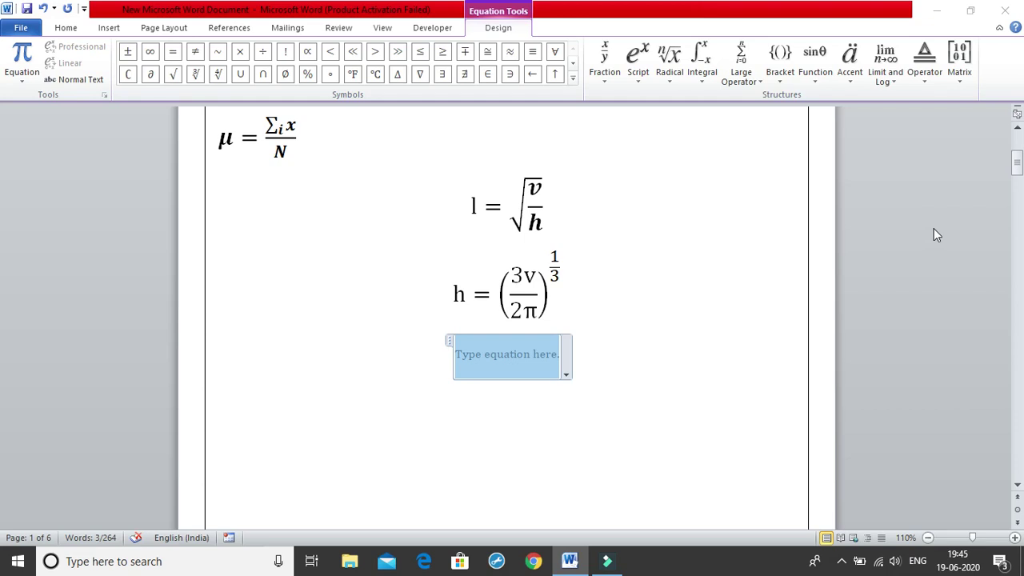
type("\\mu")
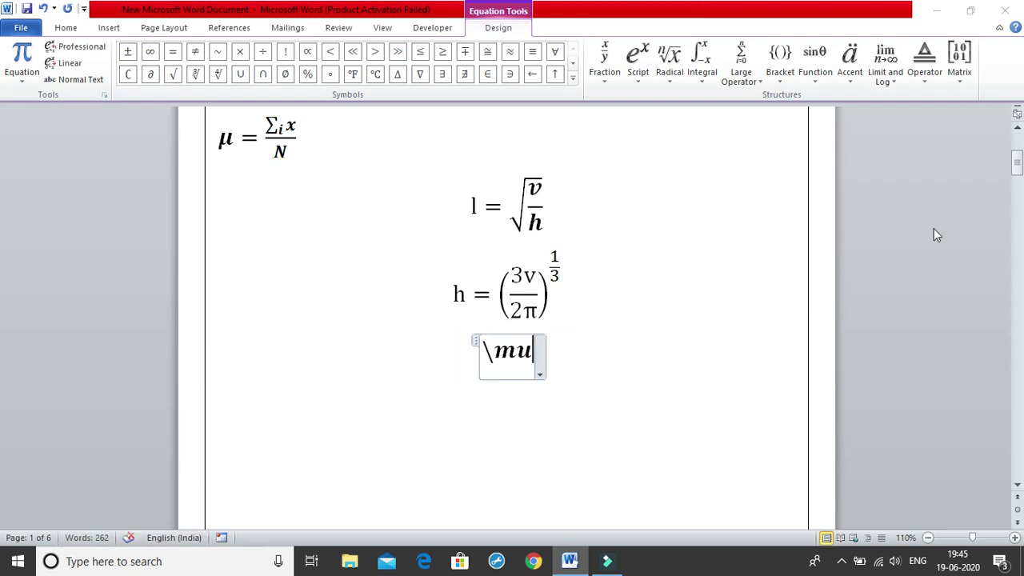
type(" =")
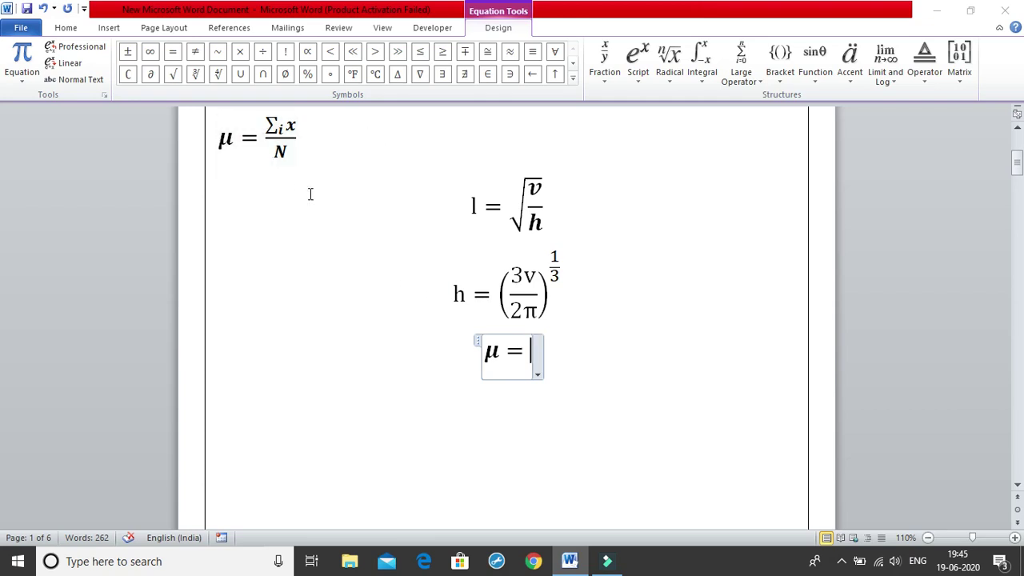
type("/")
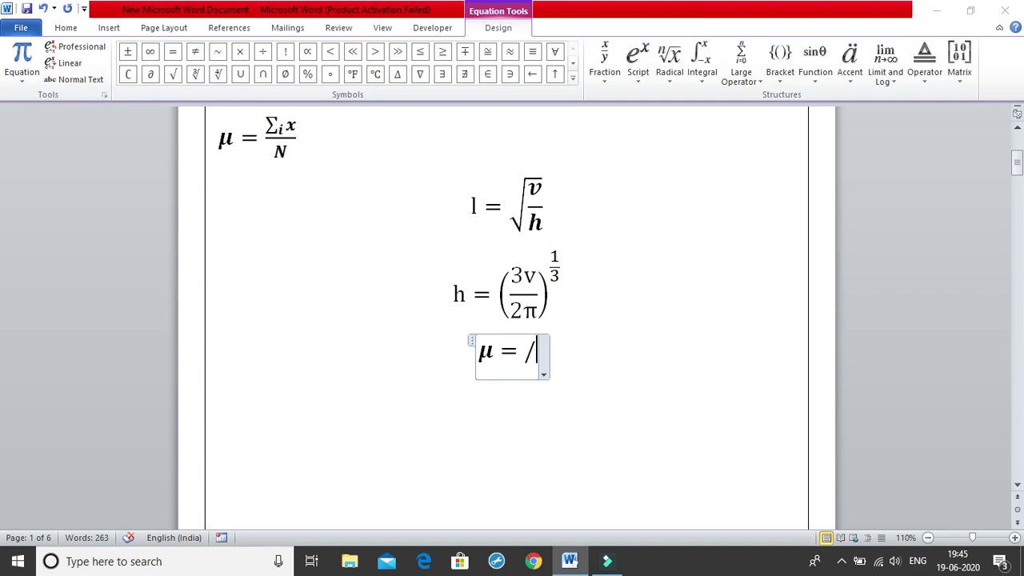
key("space")
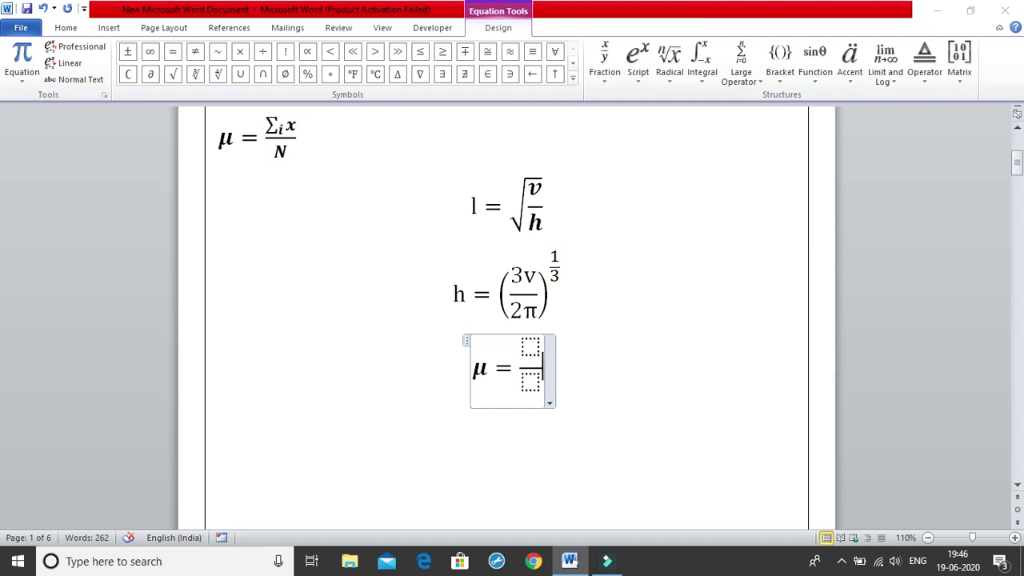
Fill the fraction with denominator N and numerator Σᵢx.
key("Left")
type("N")
key("Up")
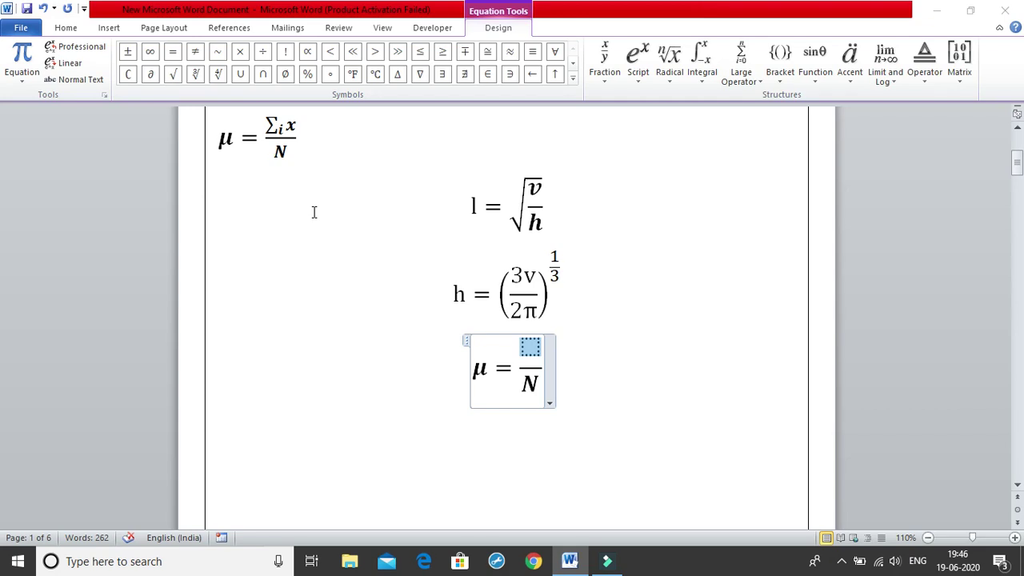
type("\\sum")
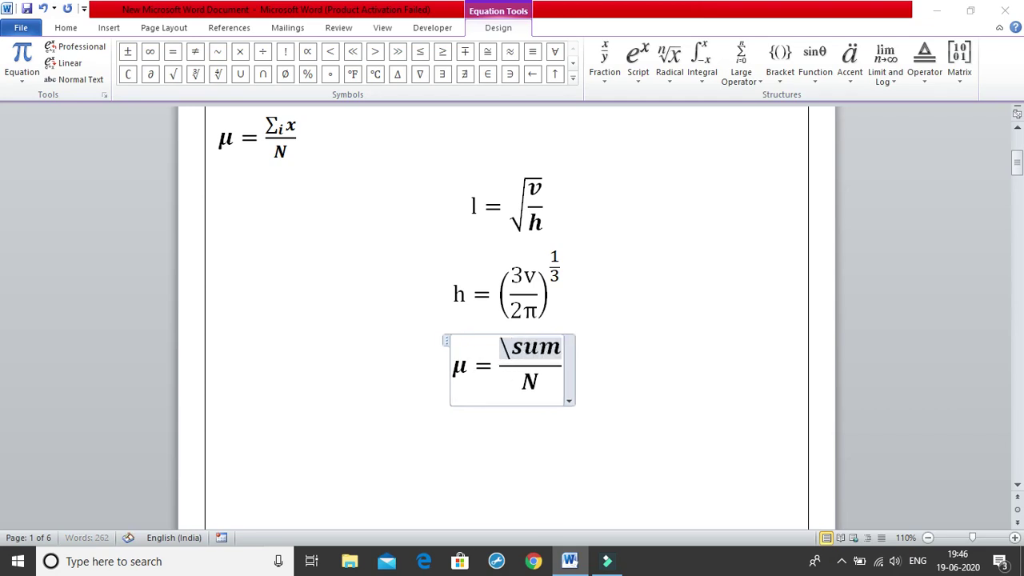
key("space")
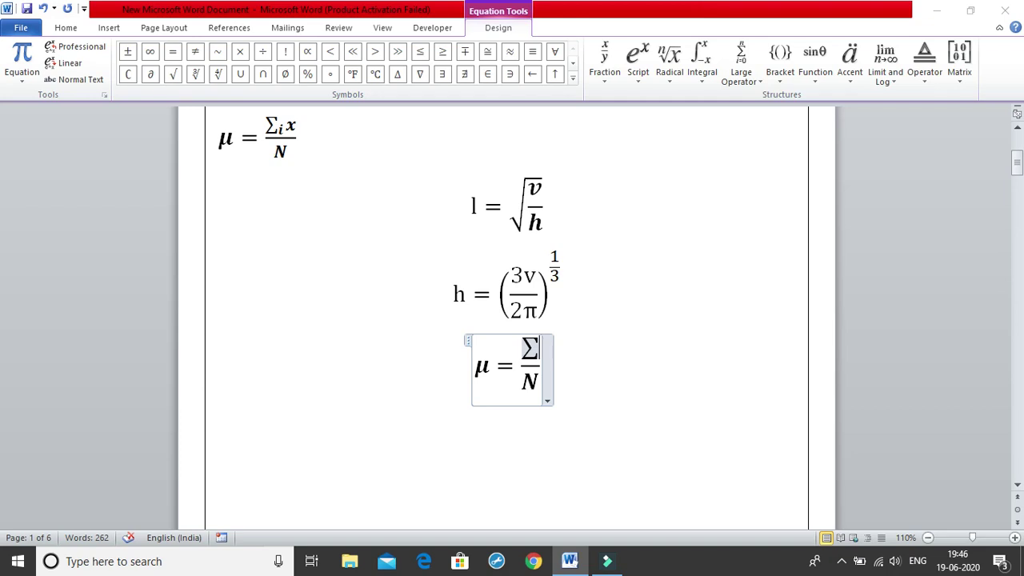
type("_i")
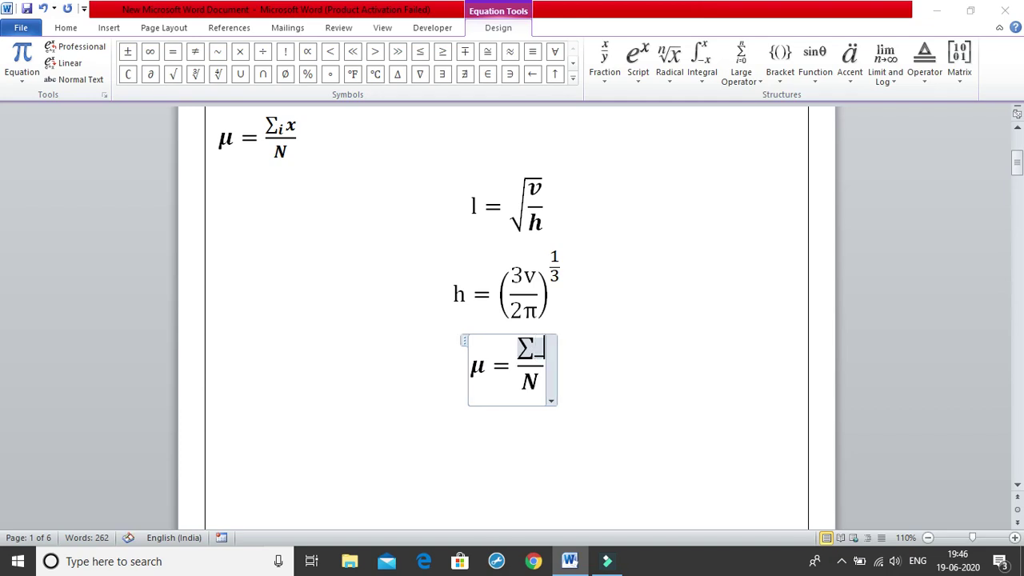
key("space")
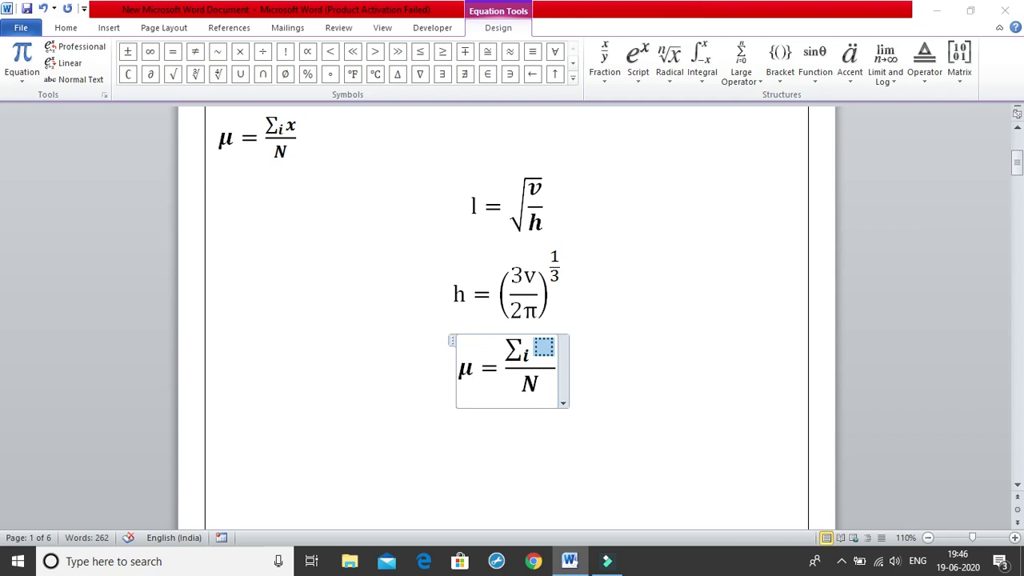
type("x")
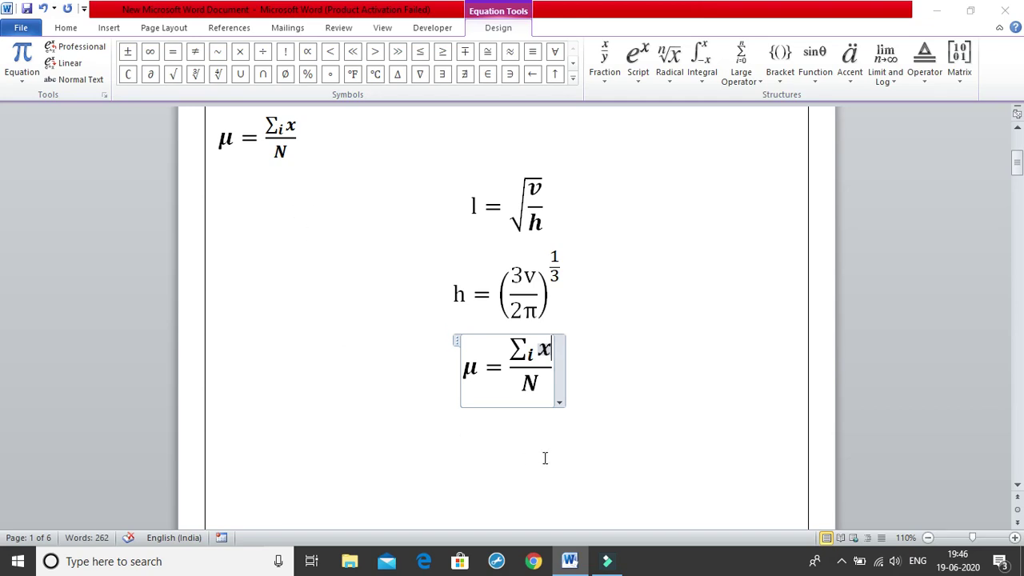
left_click(639, 401)
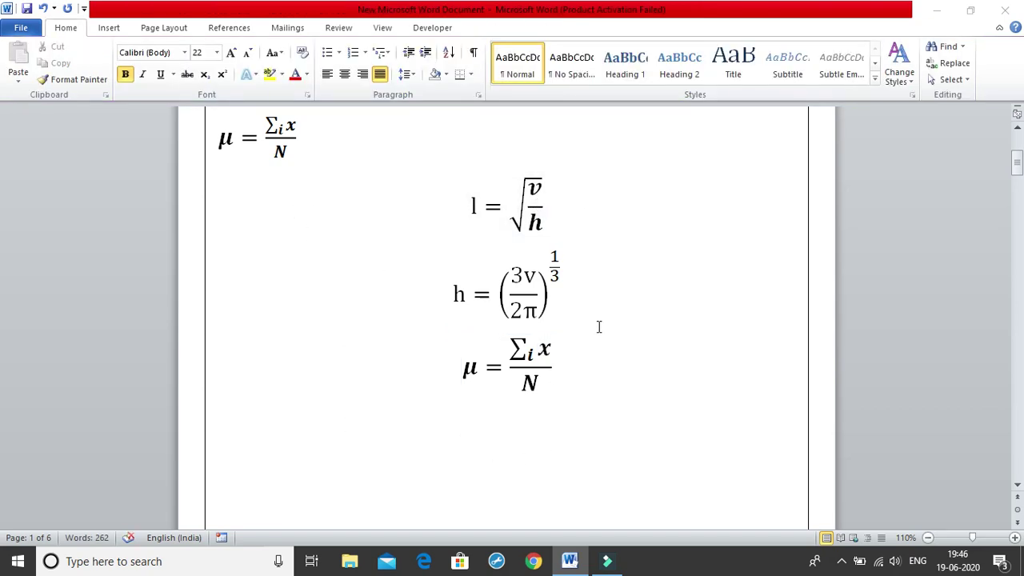
Insert a new empty equation on the line below the σ equation on page 2.
left_click_drag(1017, 162, 1017, 211)
left_click(608, 454)
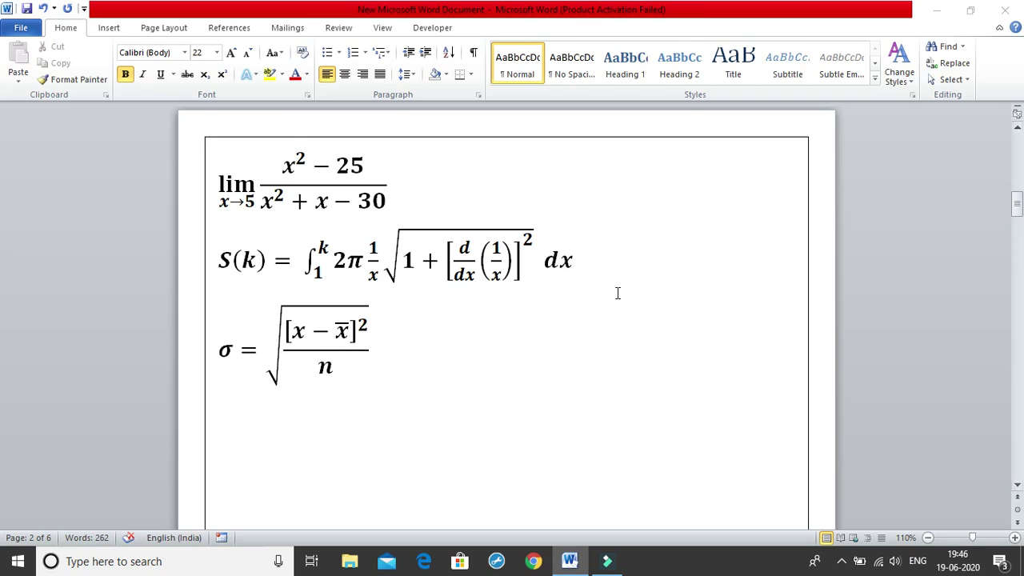
key("alt+equal")
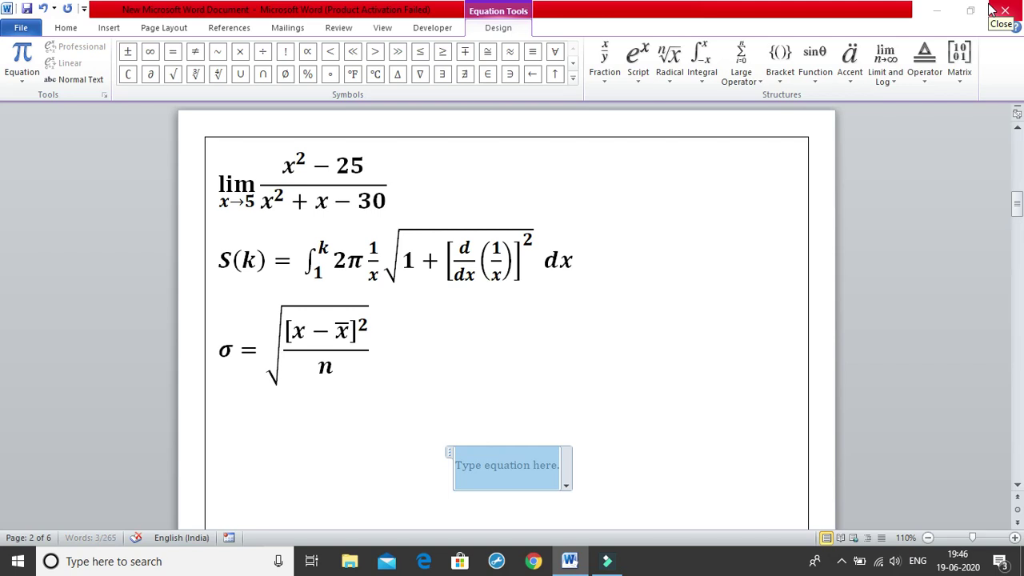
Type lim with x→5 beneath it in the new equation.
left_click(67, 28)
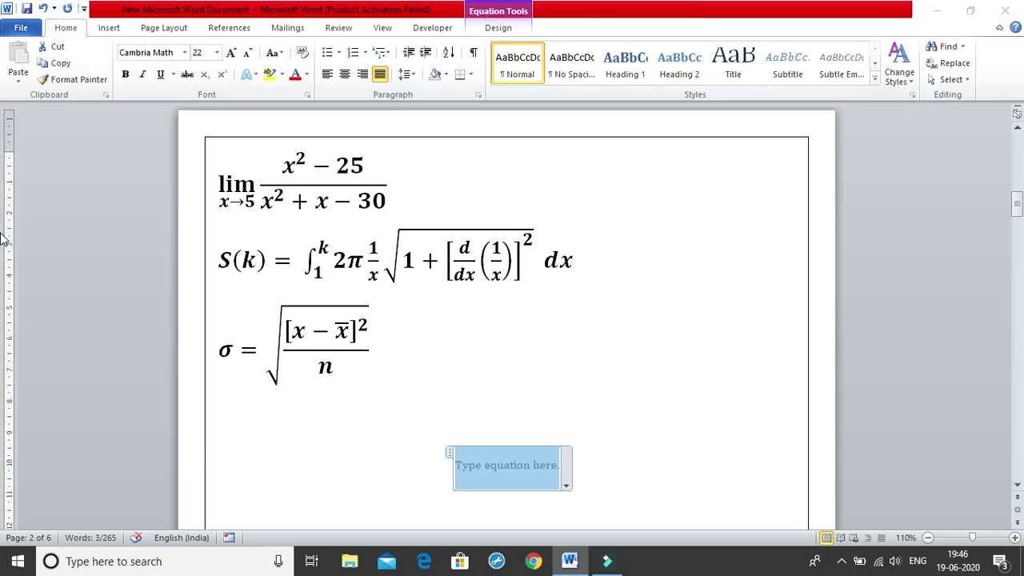
type("l")
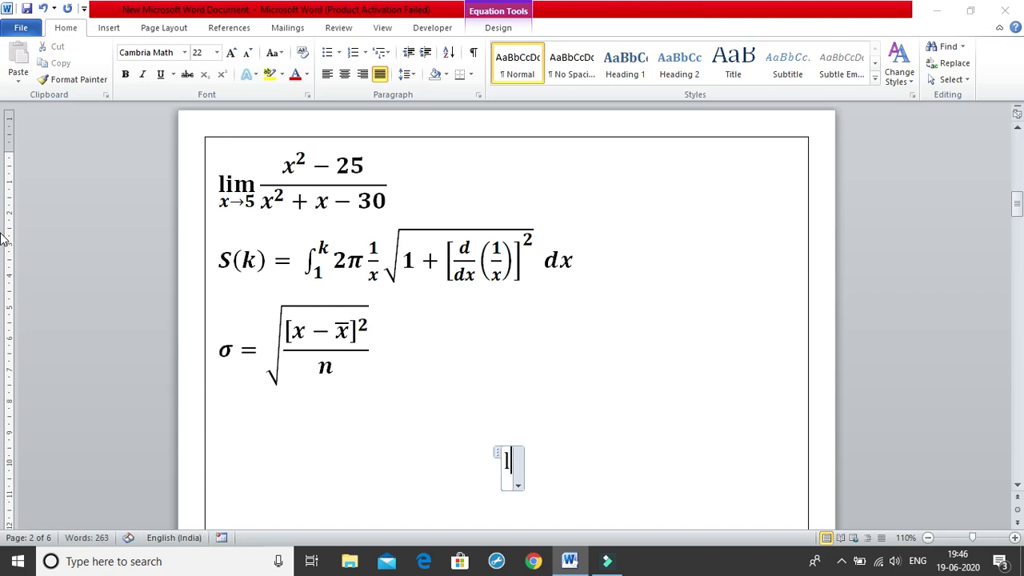
type("im")
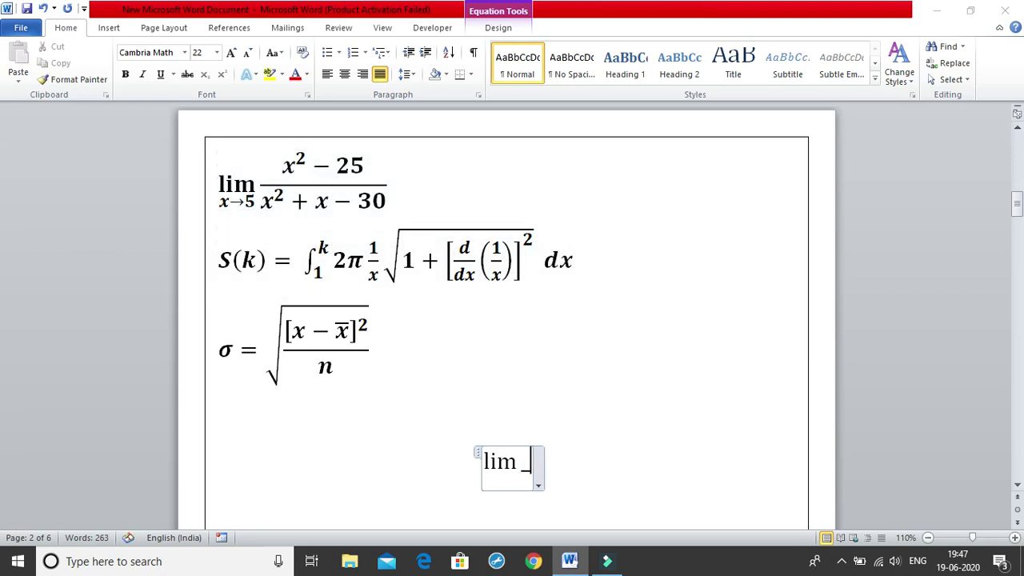
type("_")
type("x")
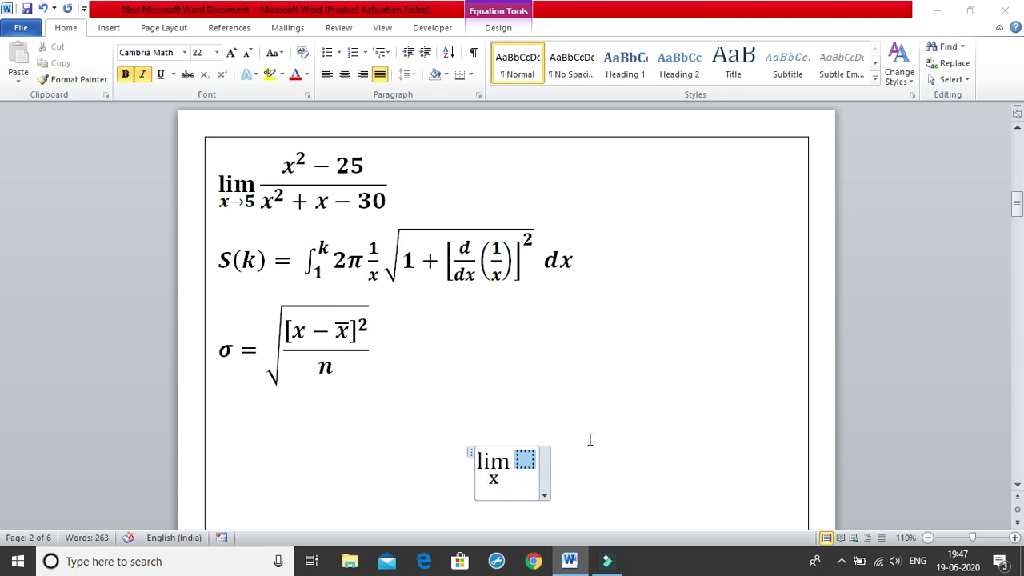
key("Left")
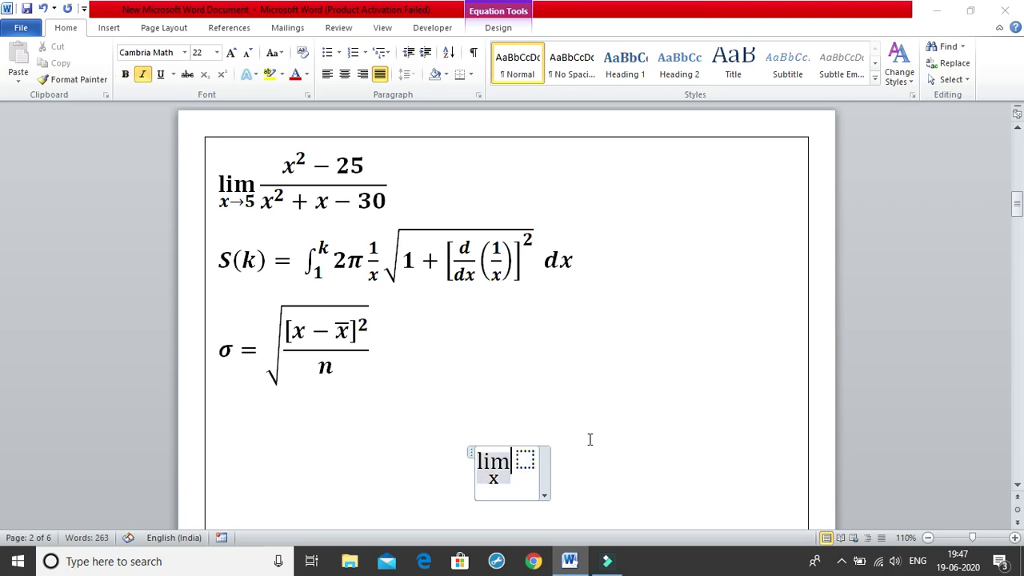
key("Left")
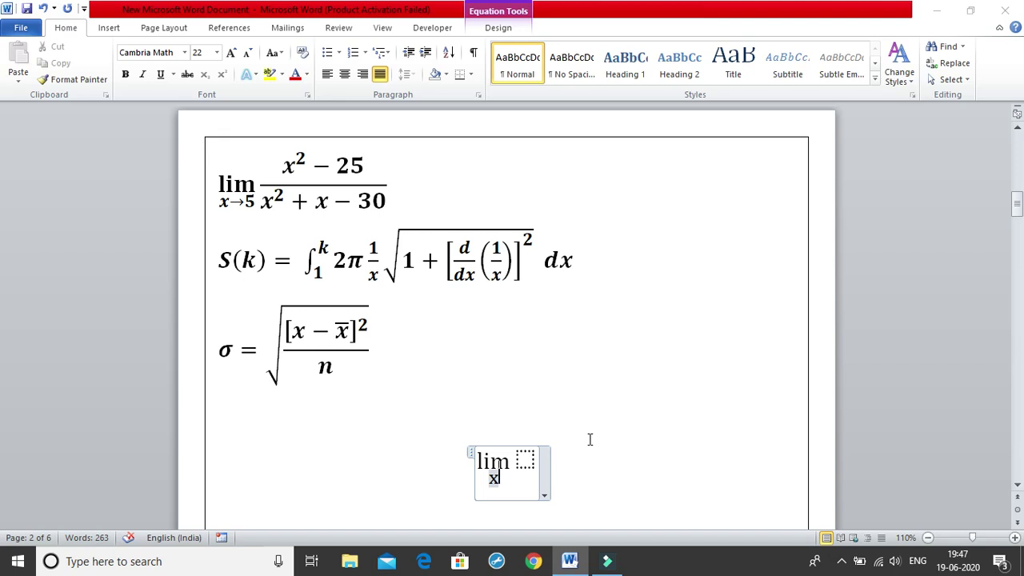
type("->")
type("5")
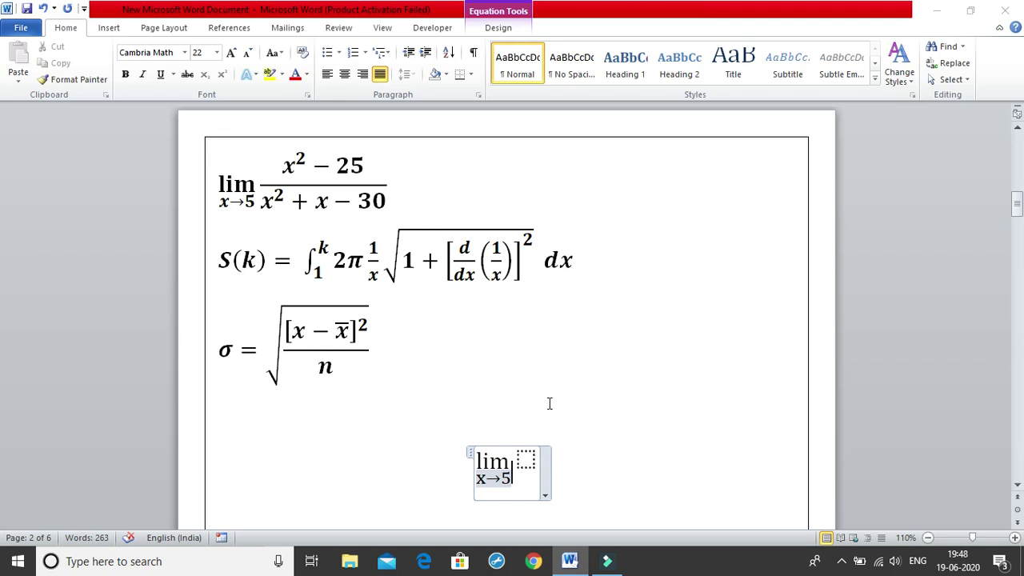
key("Right")
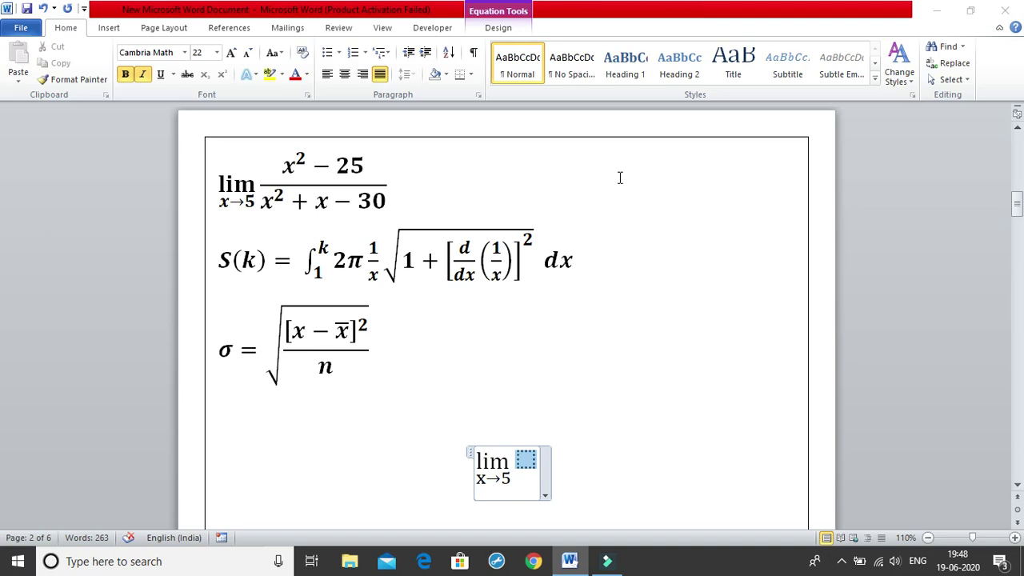
Build the limit's fraction with denominator x² + x − 30 and numerator x² − 25.
type("/")
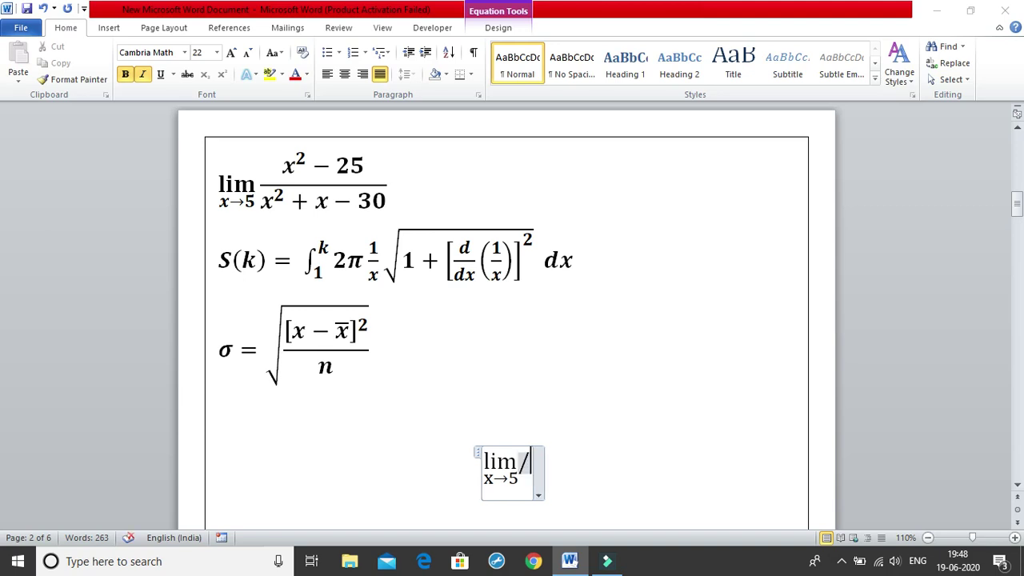
key("space")
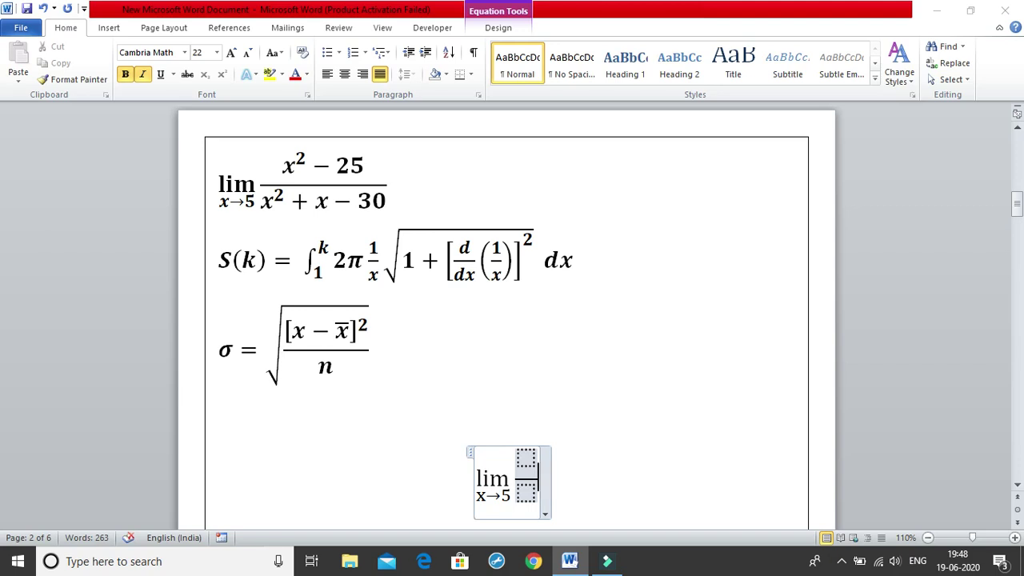
key("Left")
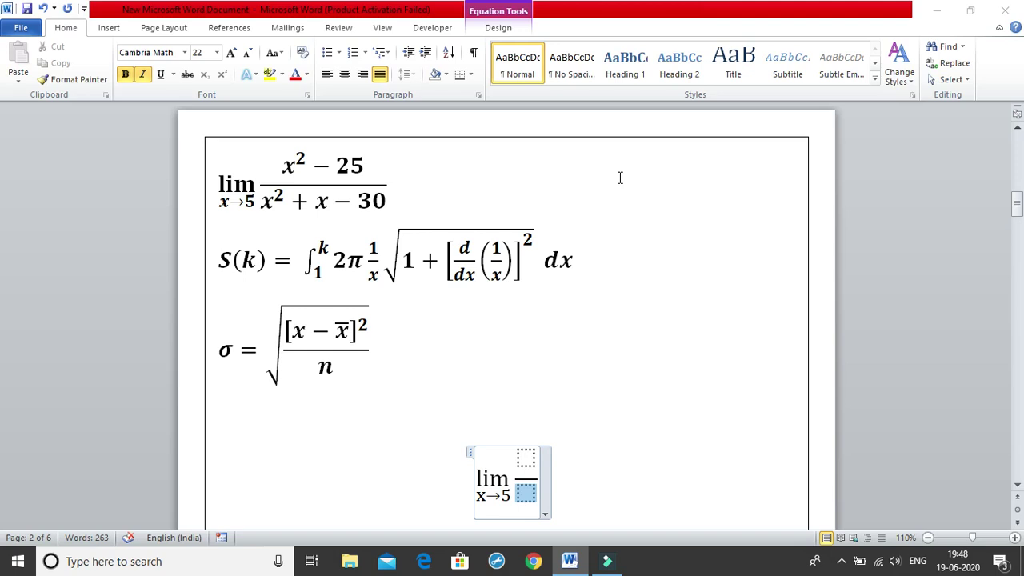
type("x")
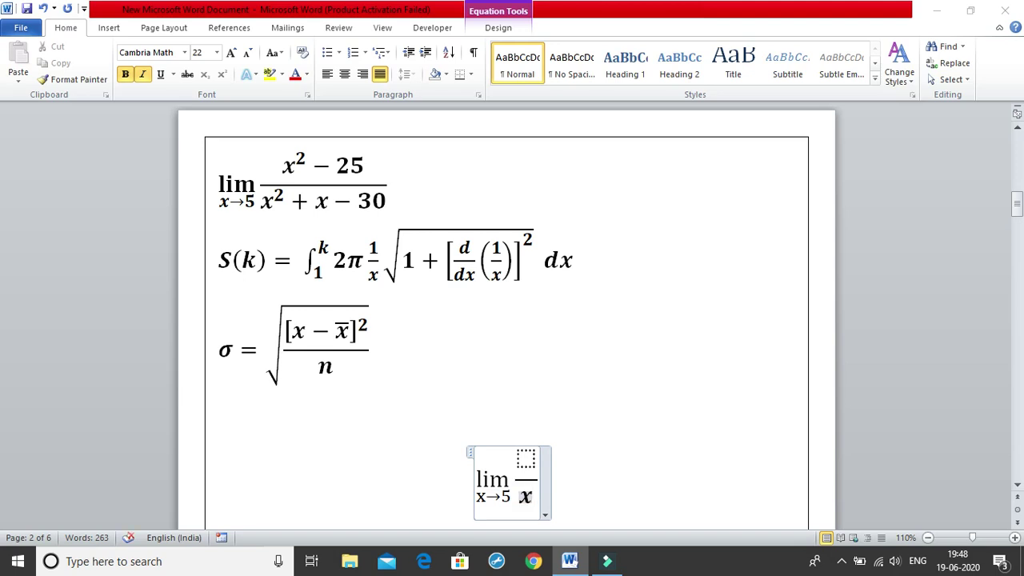
key("BackSpace")
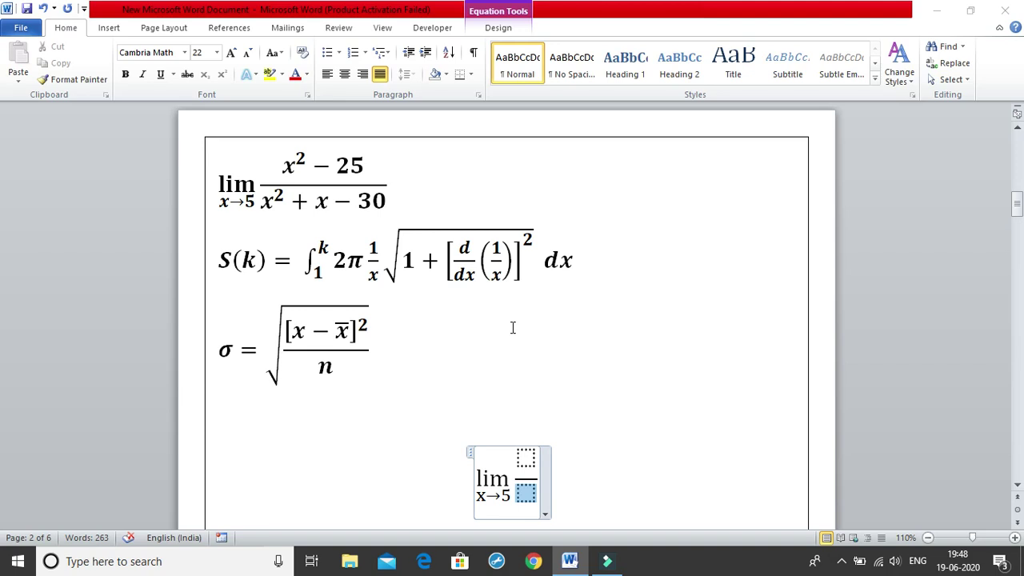
type("x")
type("^2 ")
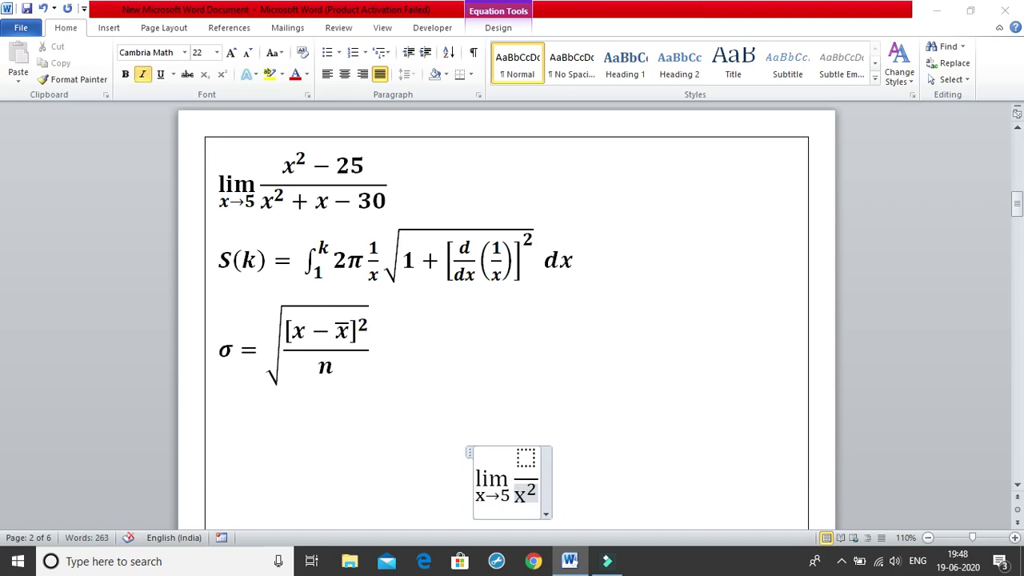
type("+x")
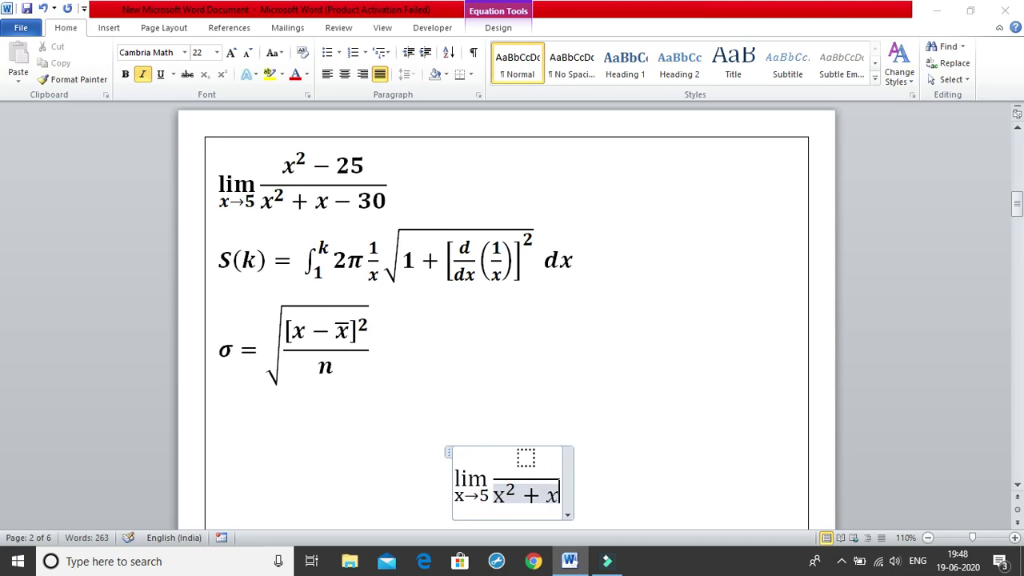
type("=")
key("BackSpace")
type("-3")
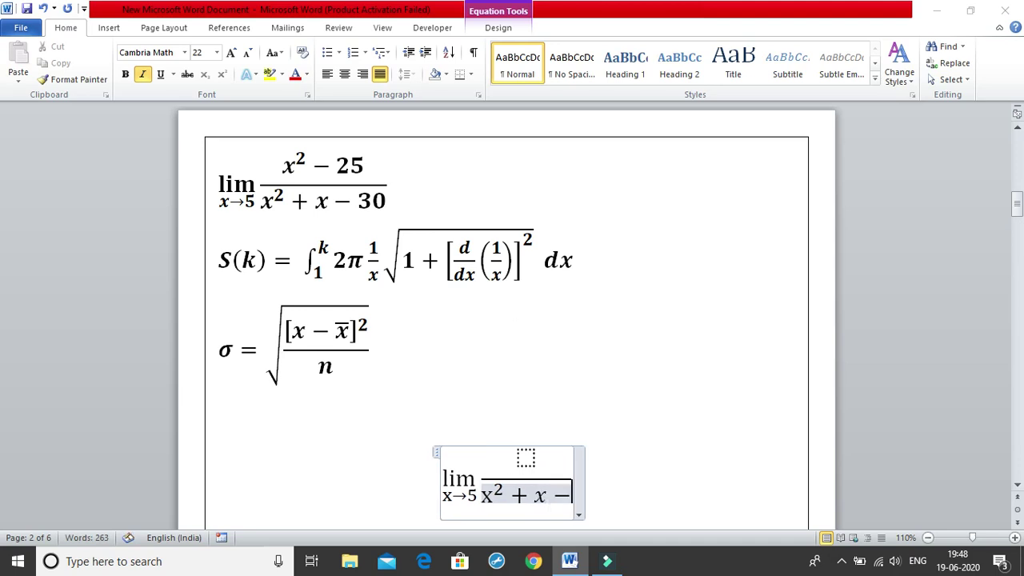
type("0")
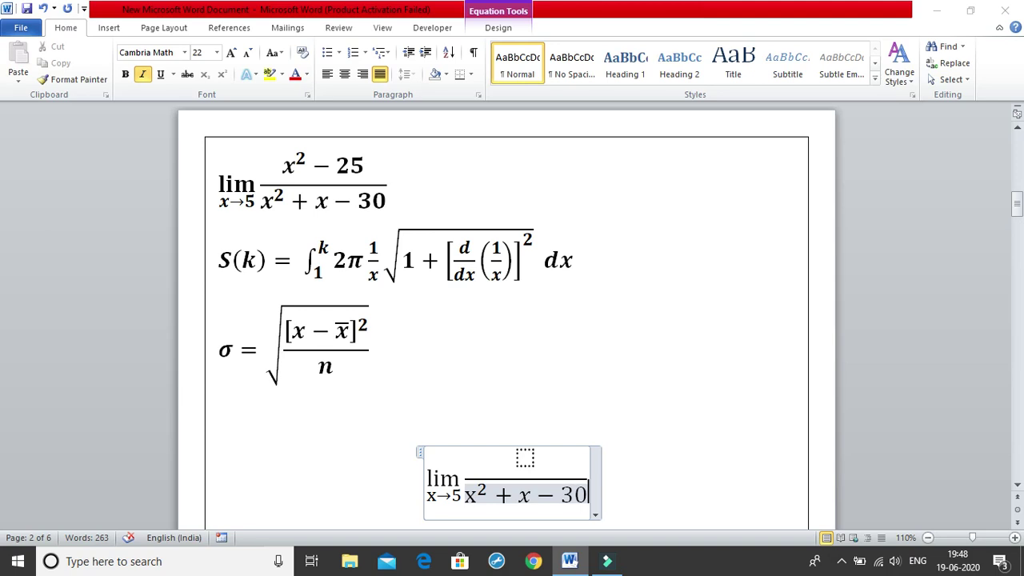
key("Up")
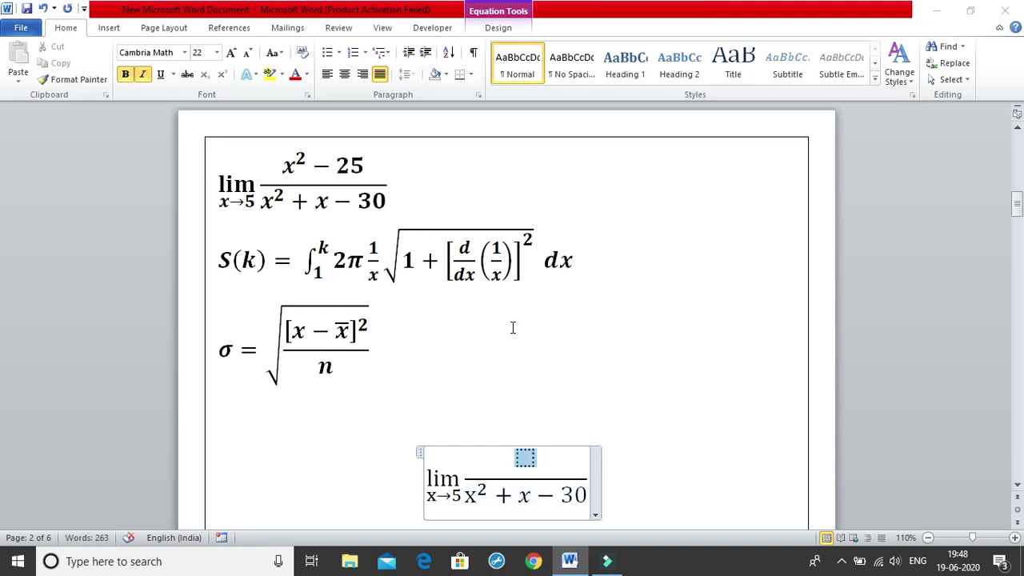
type("x^")
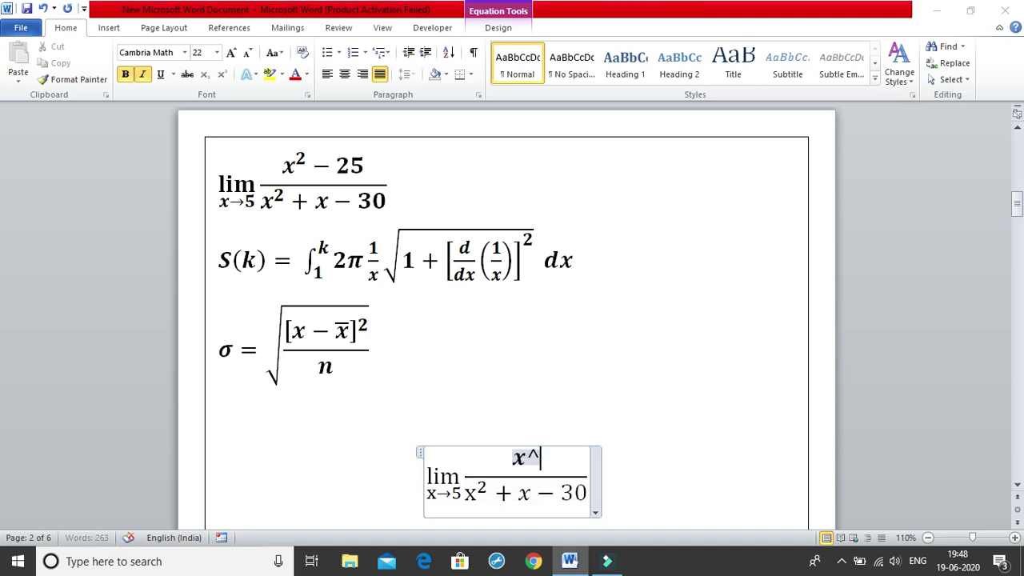
type("2-25")
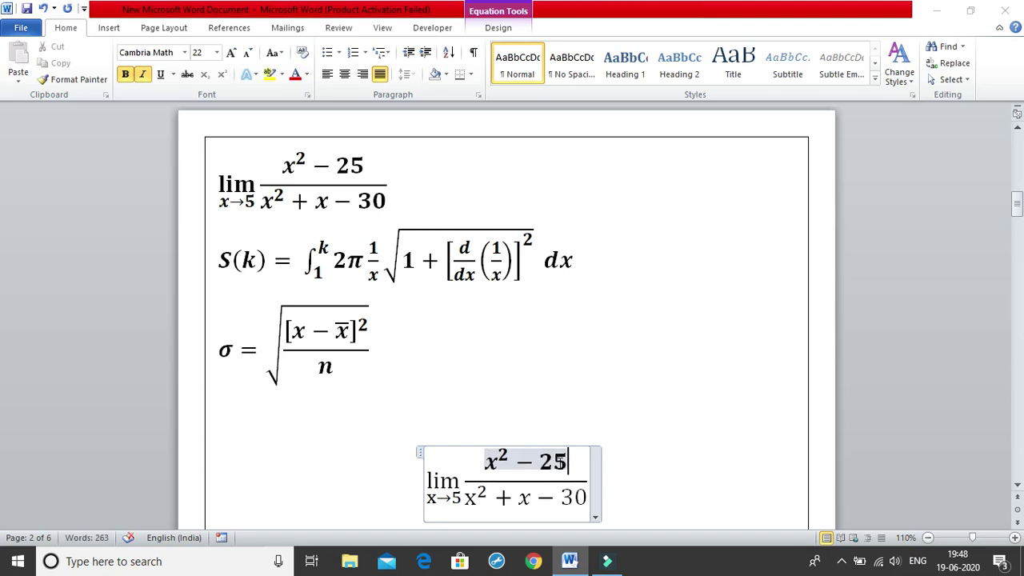
Remove bold formatting from the limit's fraction.
left_click(562, 457)
left_click_drag(544, 446, 506, 450)
key("ctrl+b")
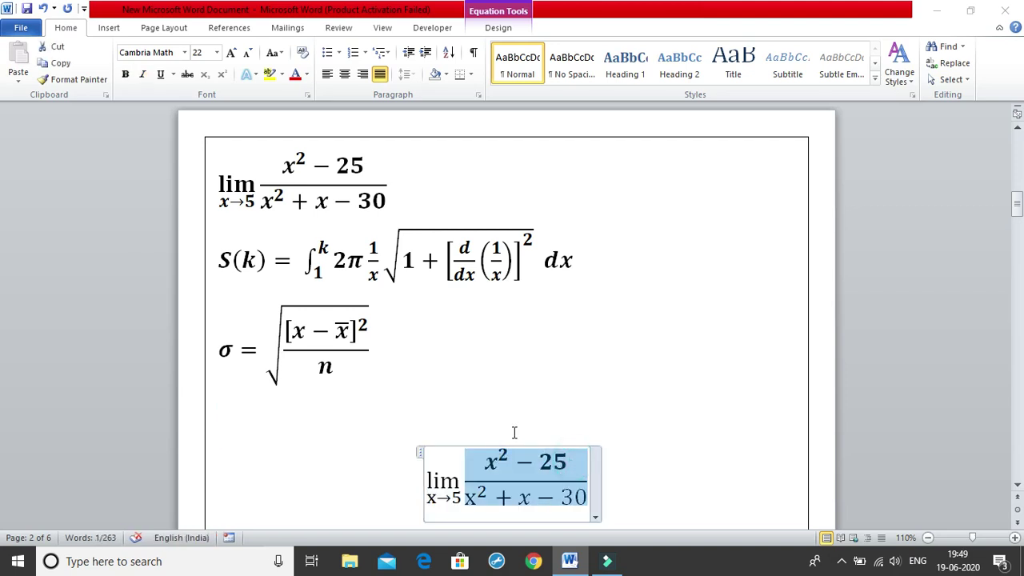
left_click(570, 391)
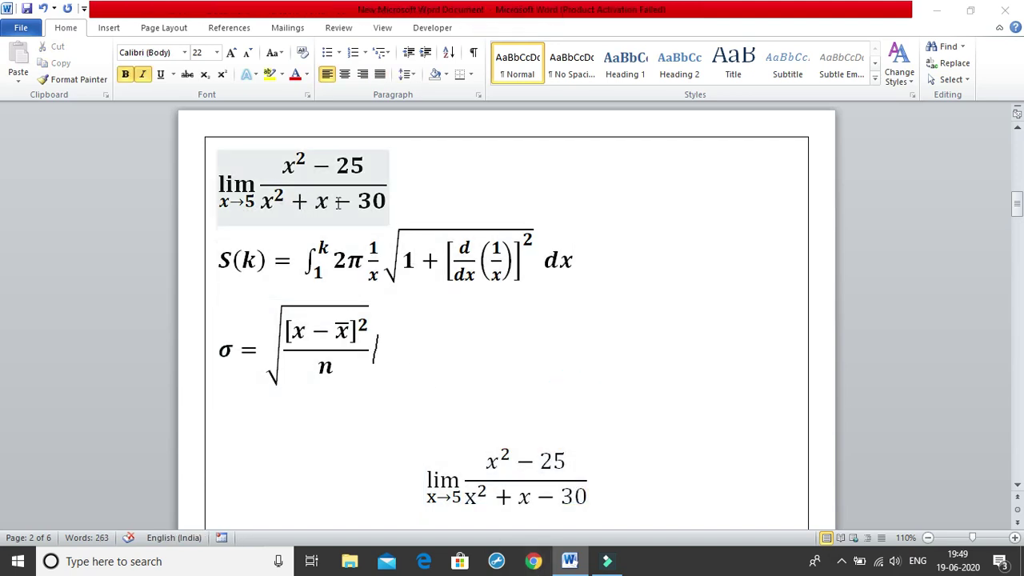
Add a new empty equation on a new line below the limit.
left_click_drag(1017, 202, 1017, 212)
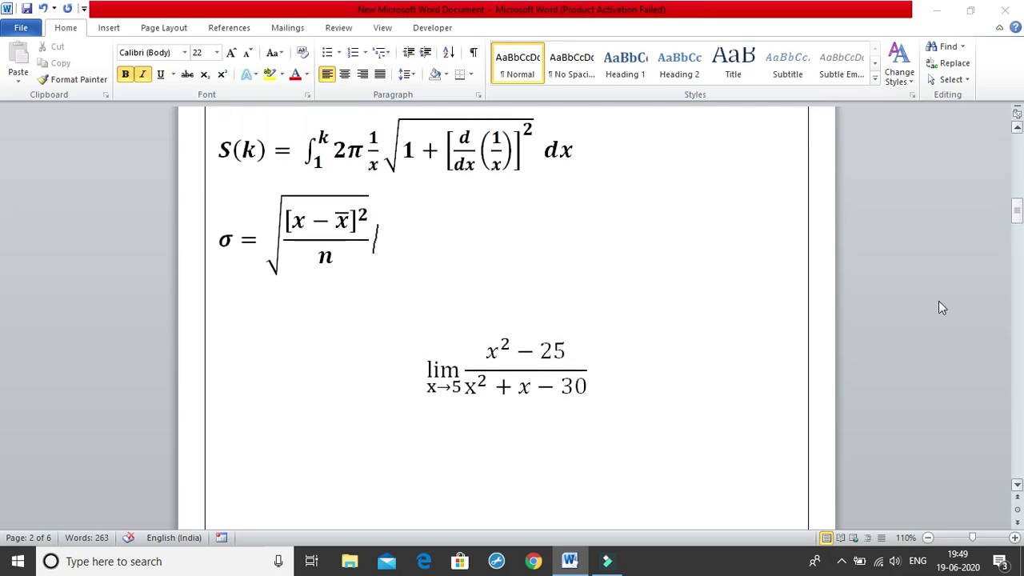
left_click(680, 382)
key("Return")
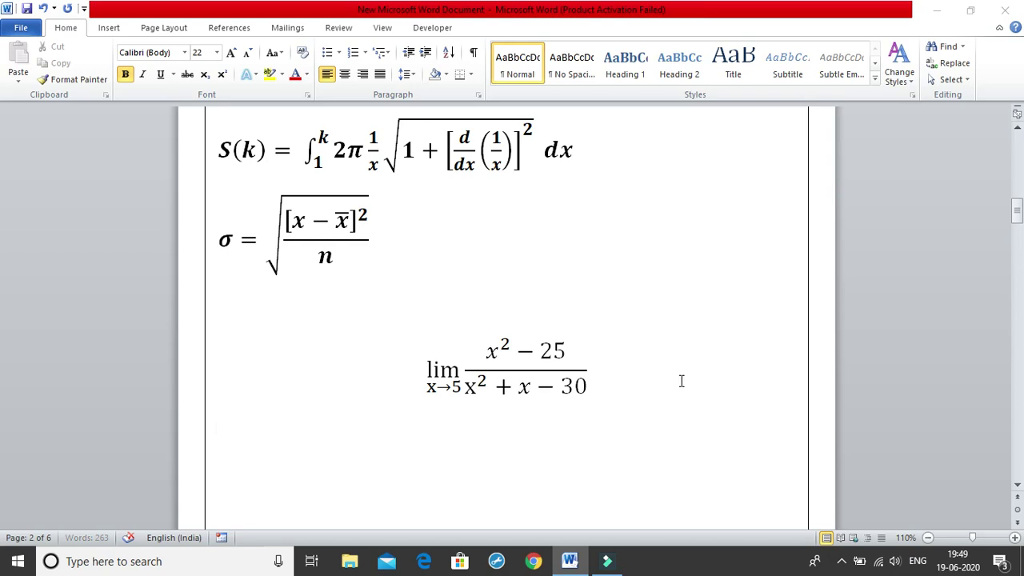
key("alt+equal")
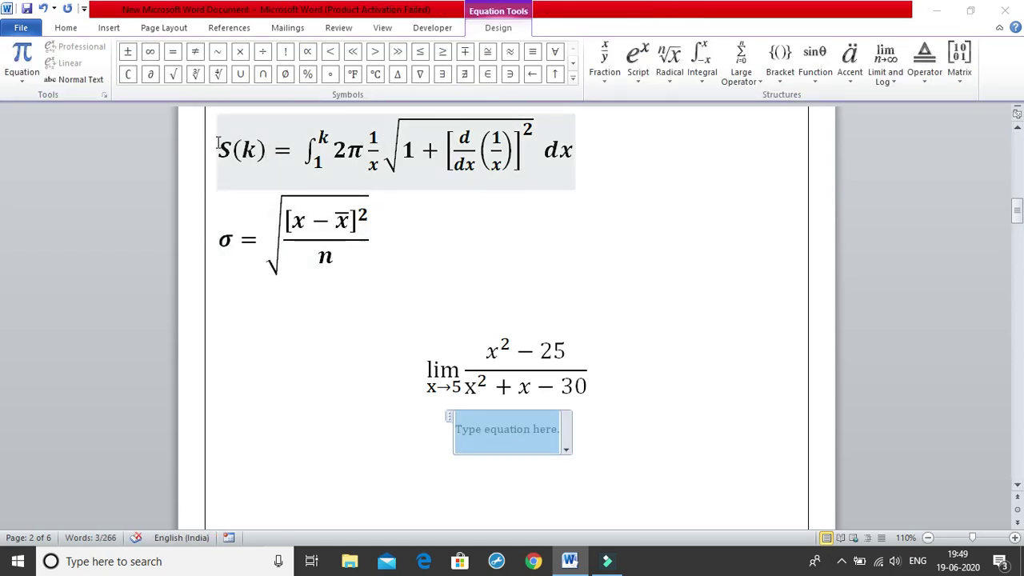
Type S(k) = at the start of the new equation.
left_click(66, 27)
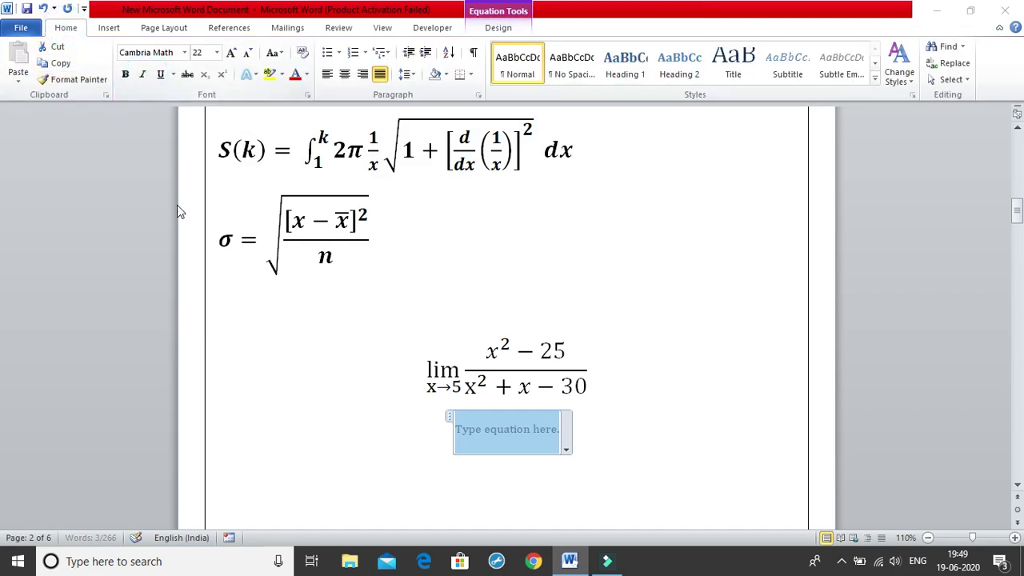
type("(k) =")
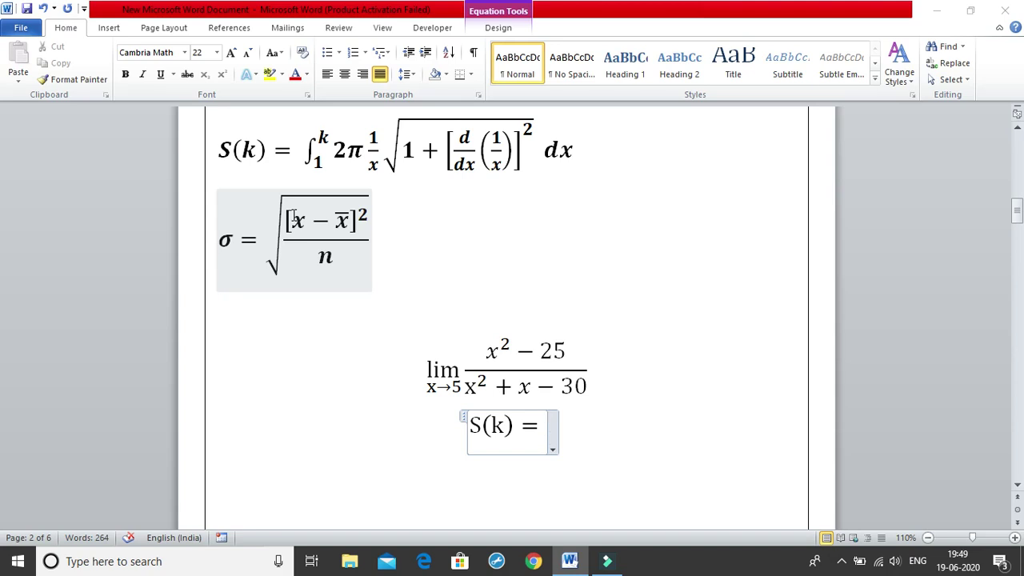
Add an integral sign after S(k) = with lower limit 1 and upper limit k.
type("\\")
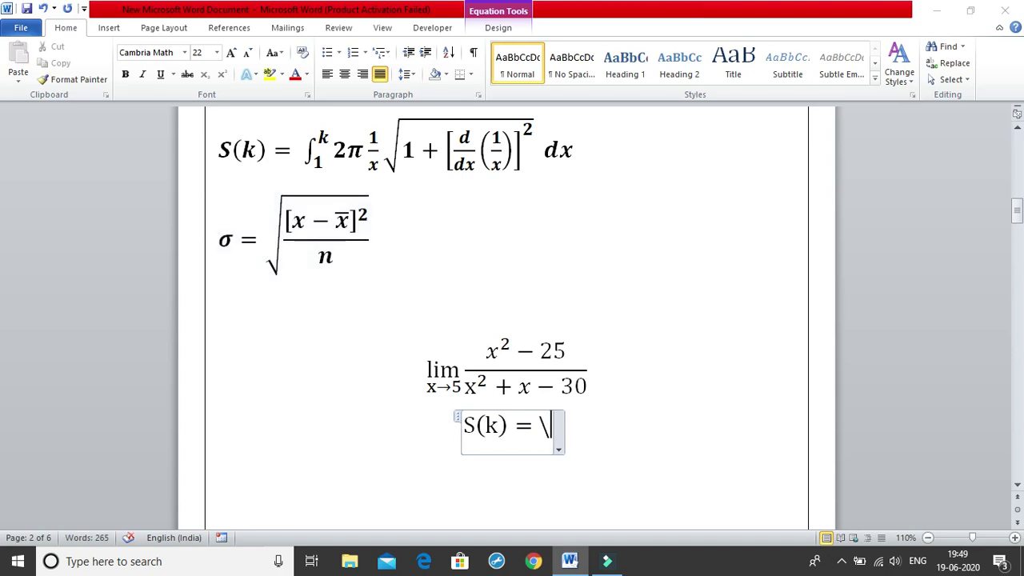
type("int")
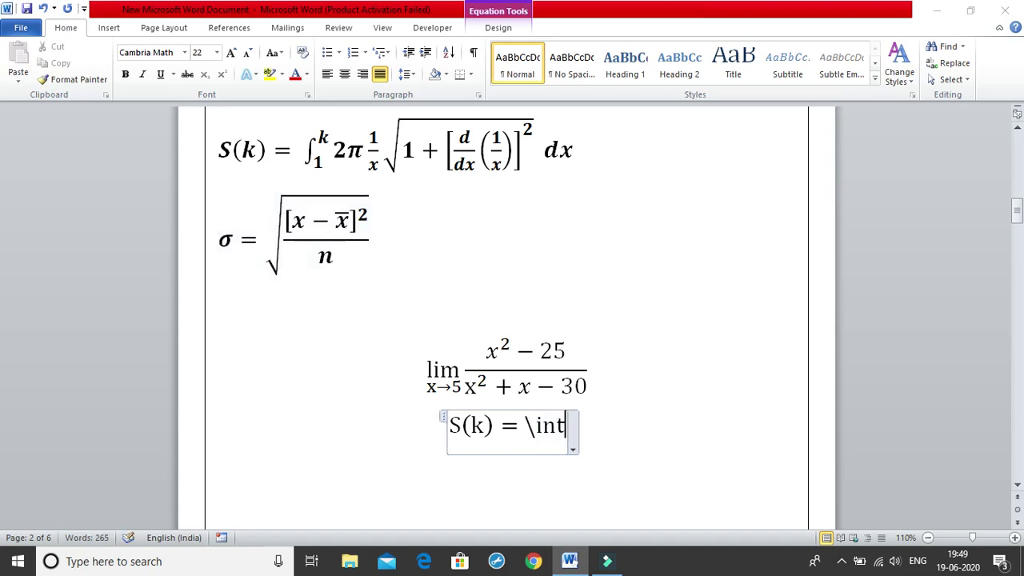
key("space")
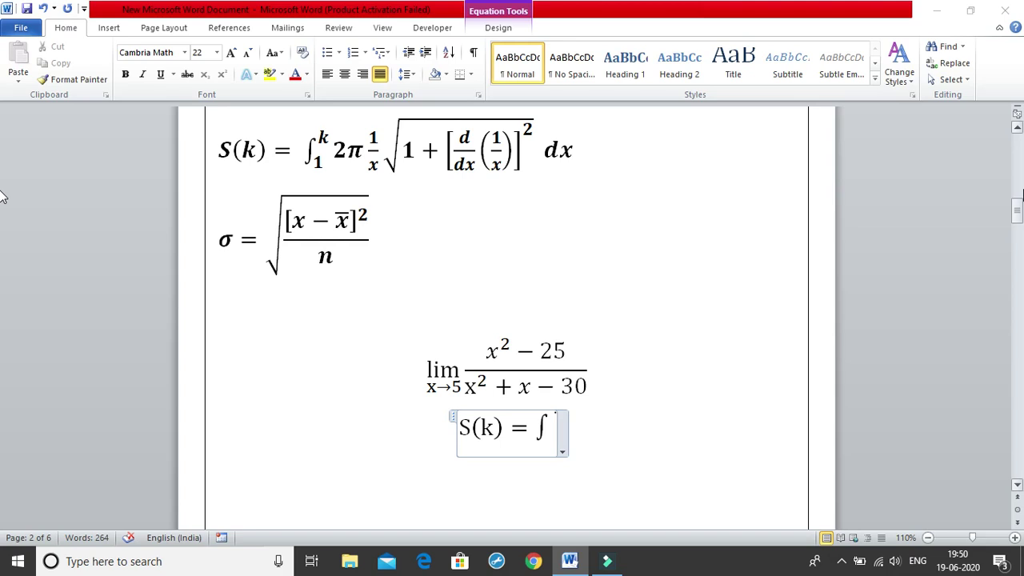
type("_")
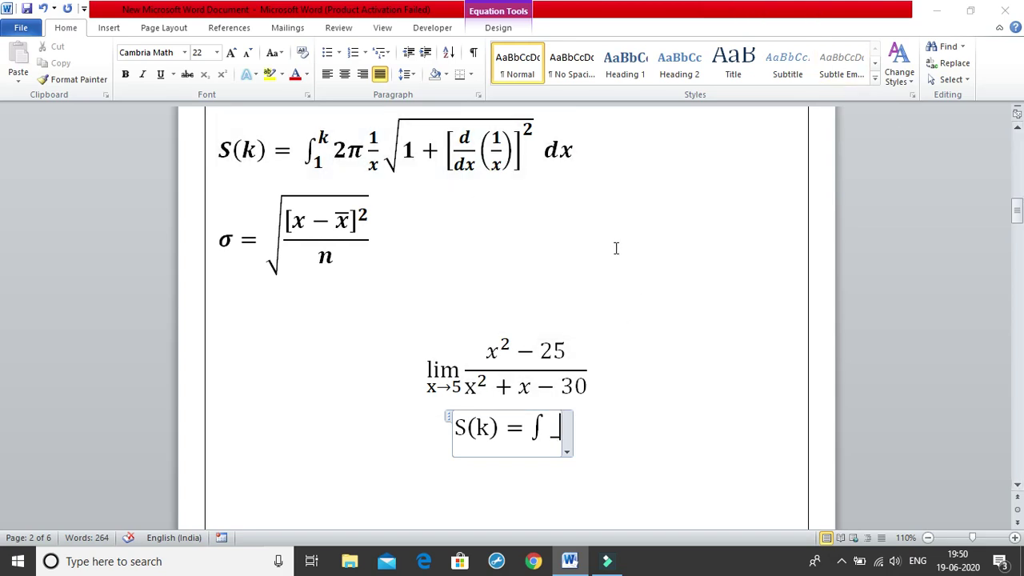
type("1")
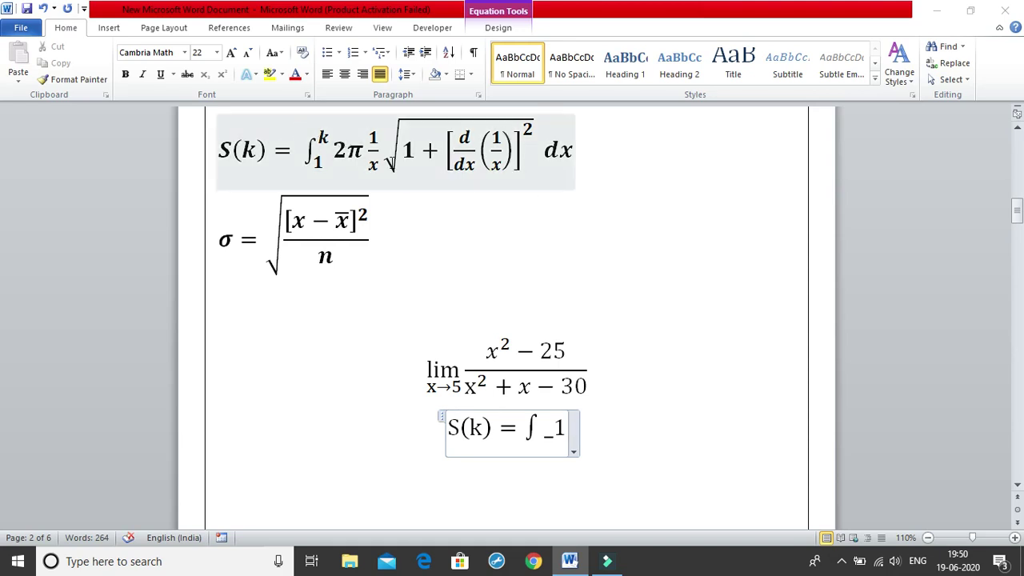
type("^")
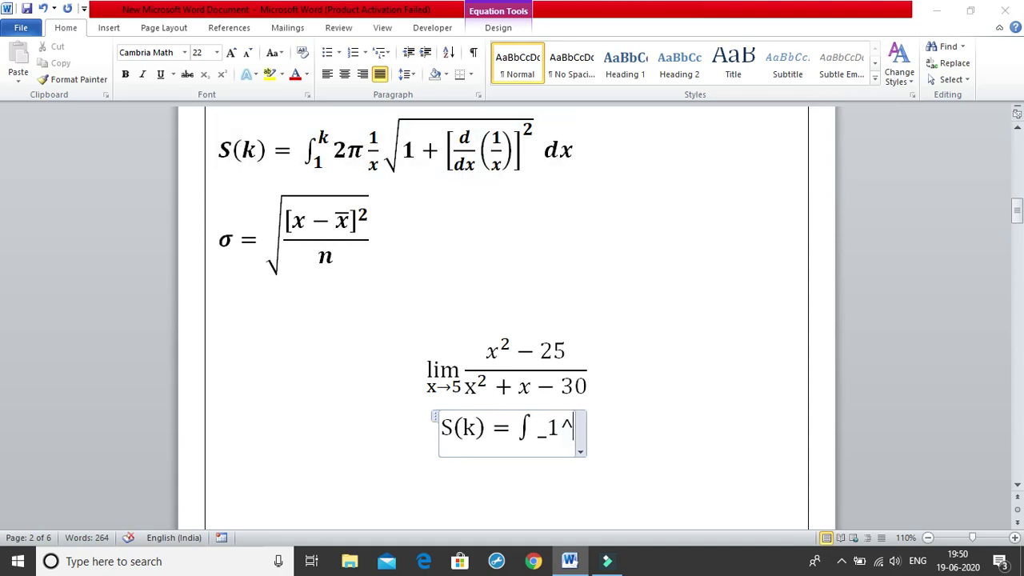
type("k")
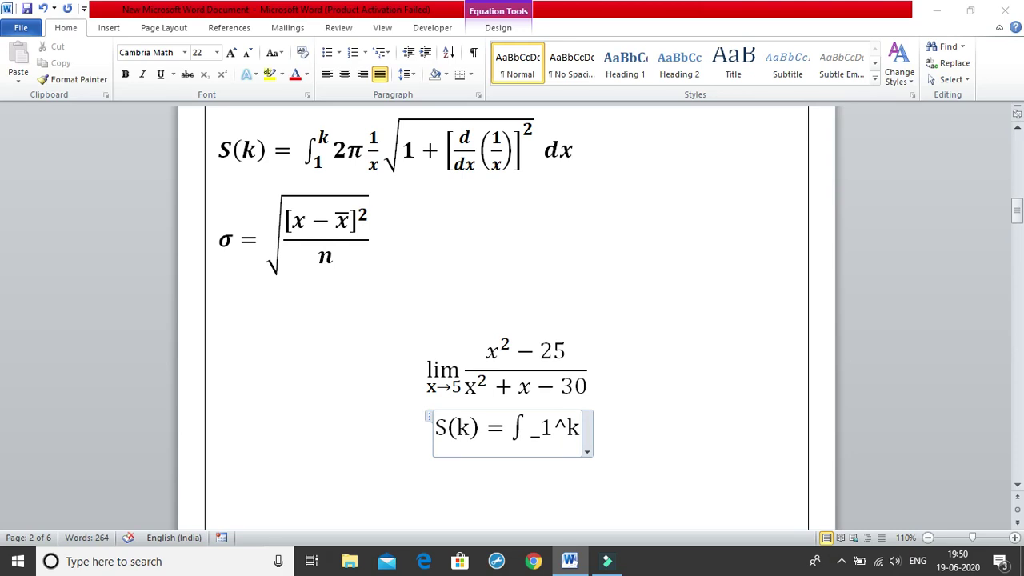
key("space")
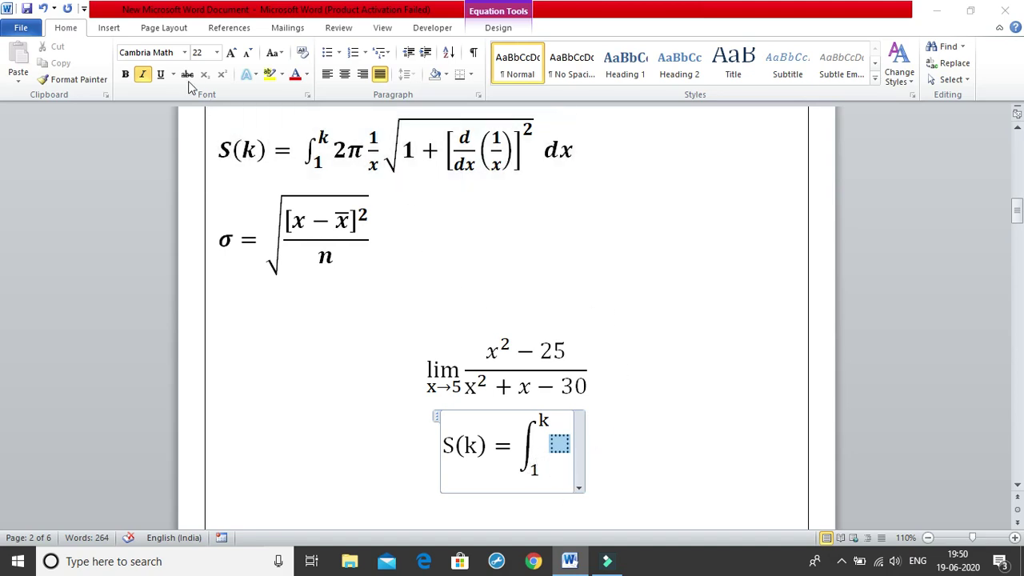
Turn off italic and enter 2π, 1/x and an empty square root in the integrand.
left_click(142, 74)
type("2\\pi")
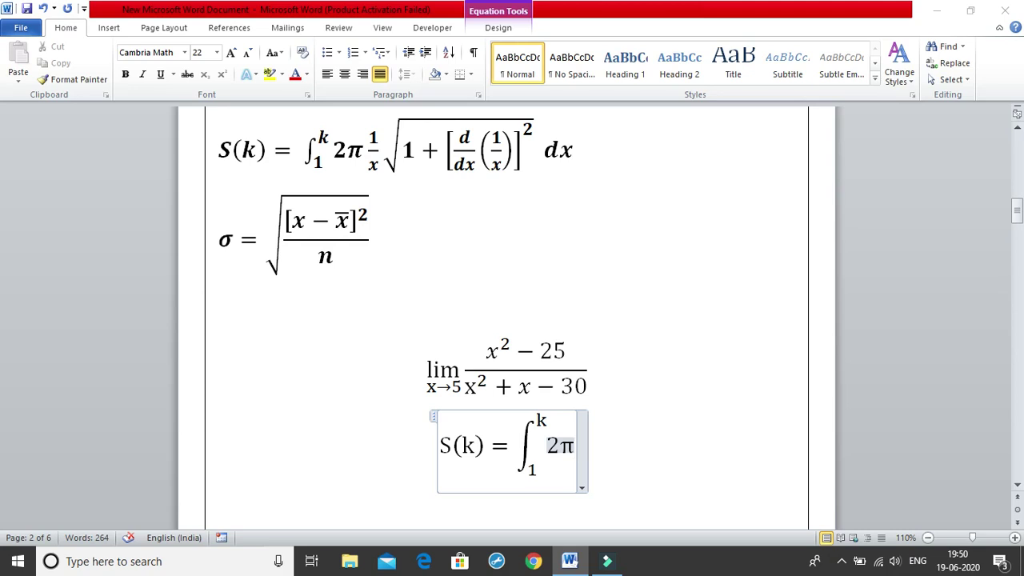
type("1/x ")
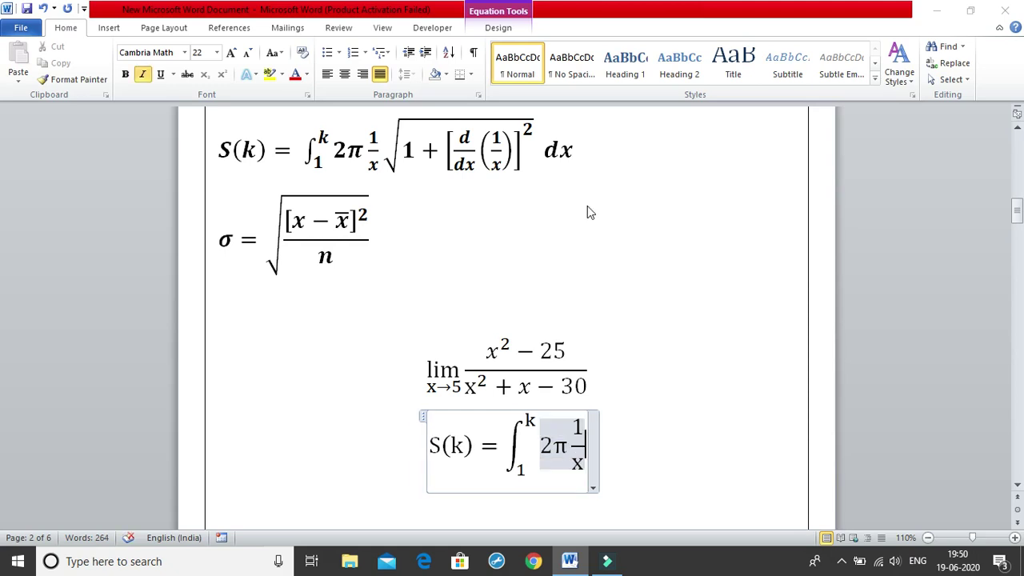
type("\\sqrt")
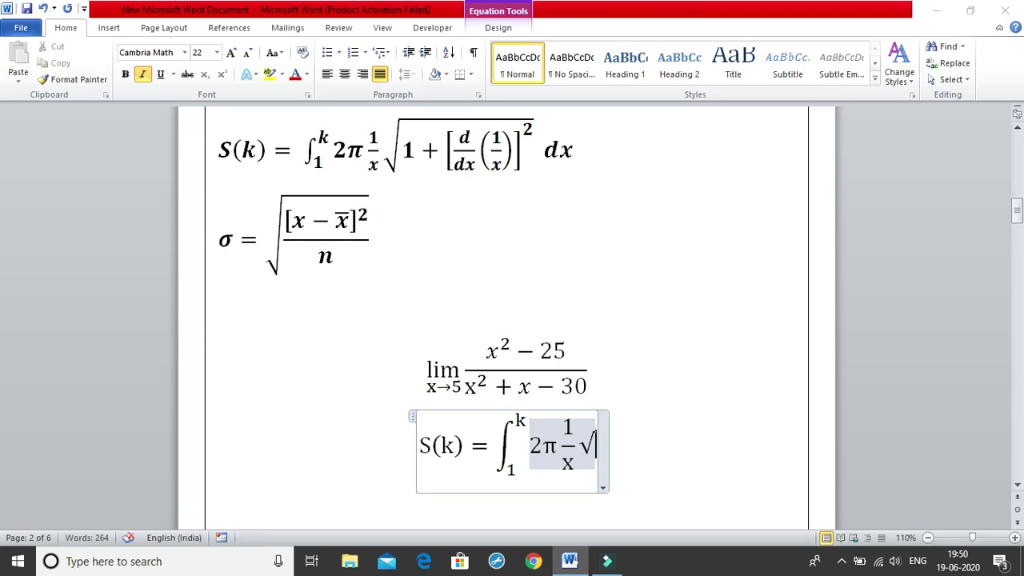
key("space")
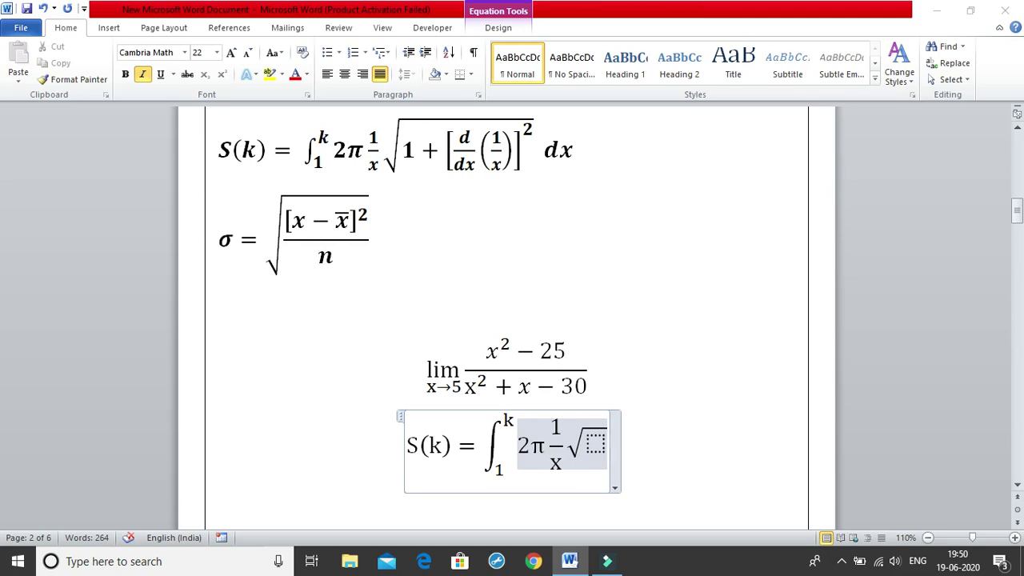
key("Left")
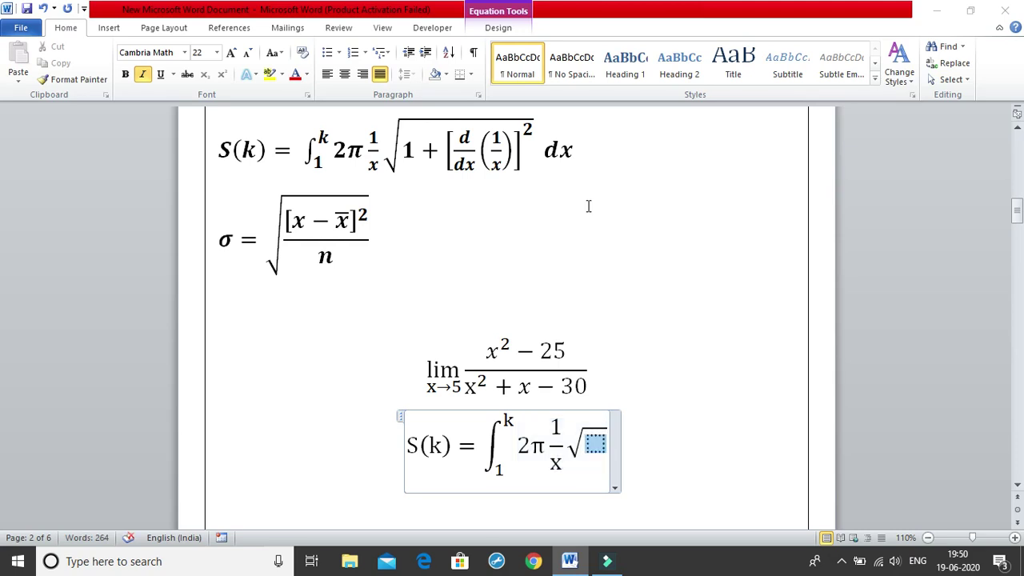
Fill the square root with 1 + [d/dx, with d/dx stacked as a fraction, then add (1/x)]^2.
type("1+")
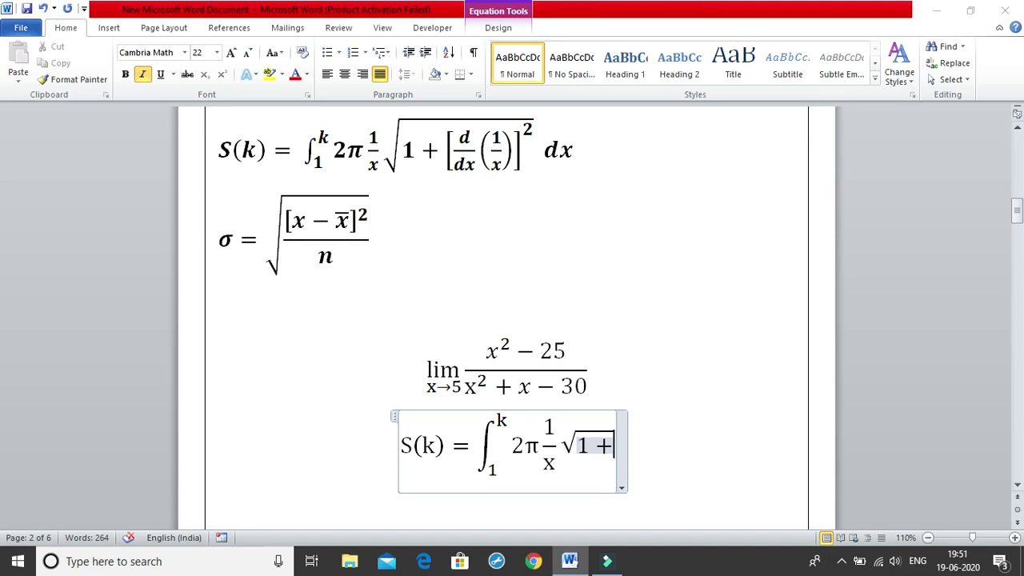
type("[")
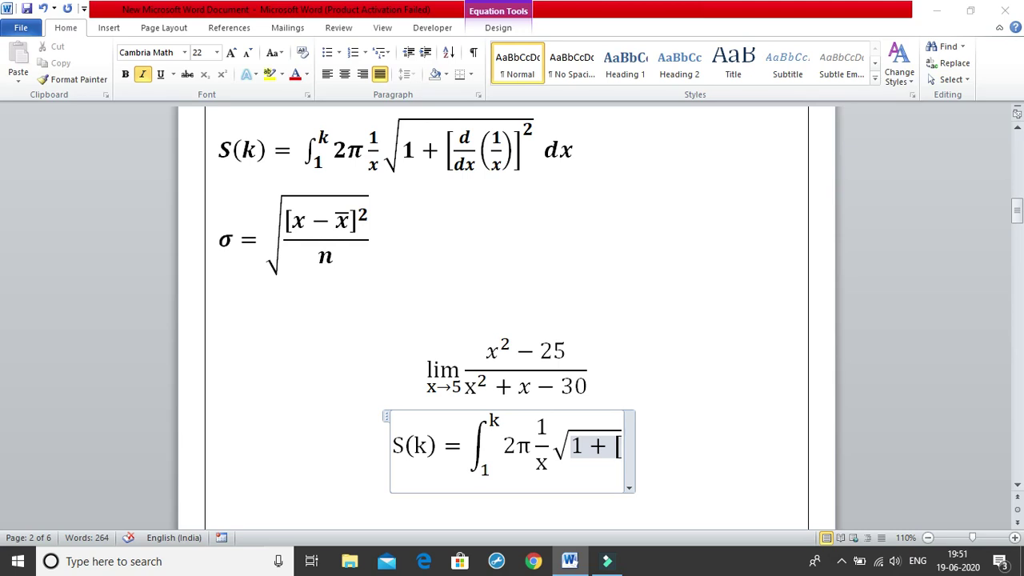
type("d")
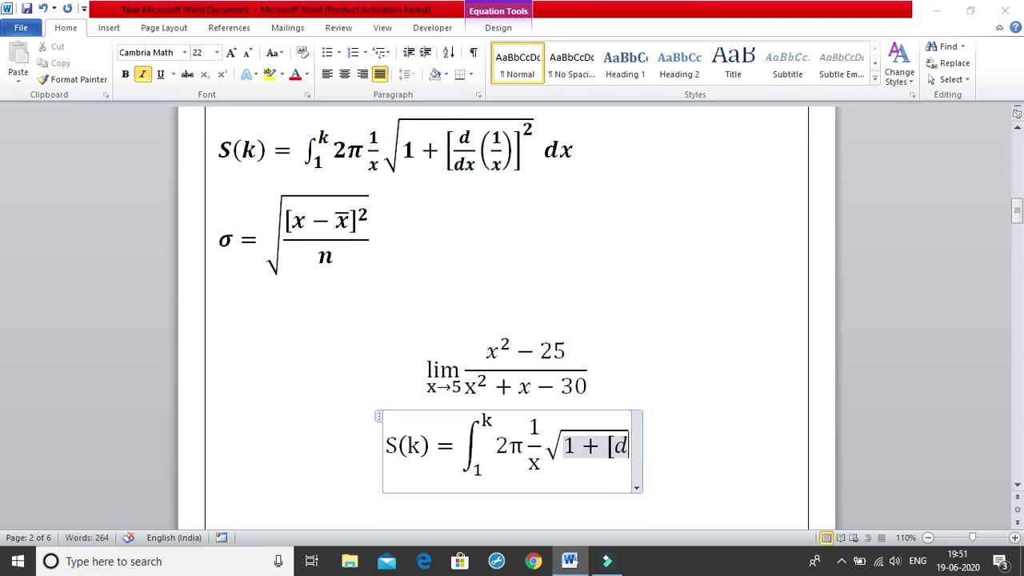
type("/dx")
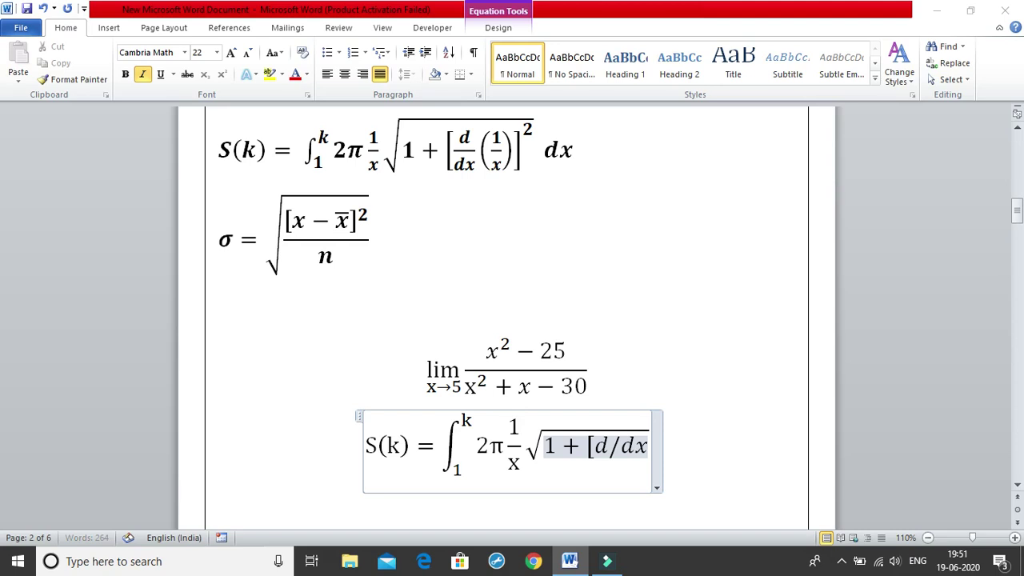
key("space")
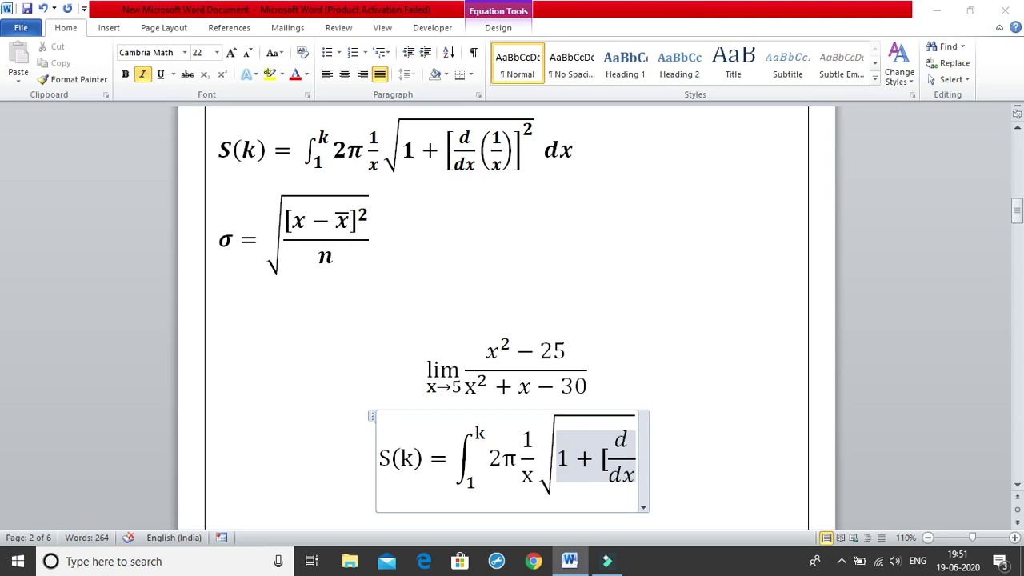
type("(")
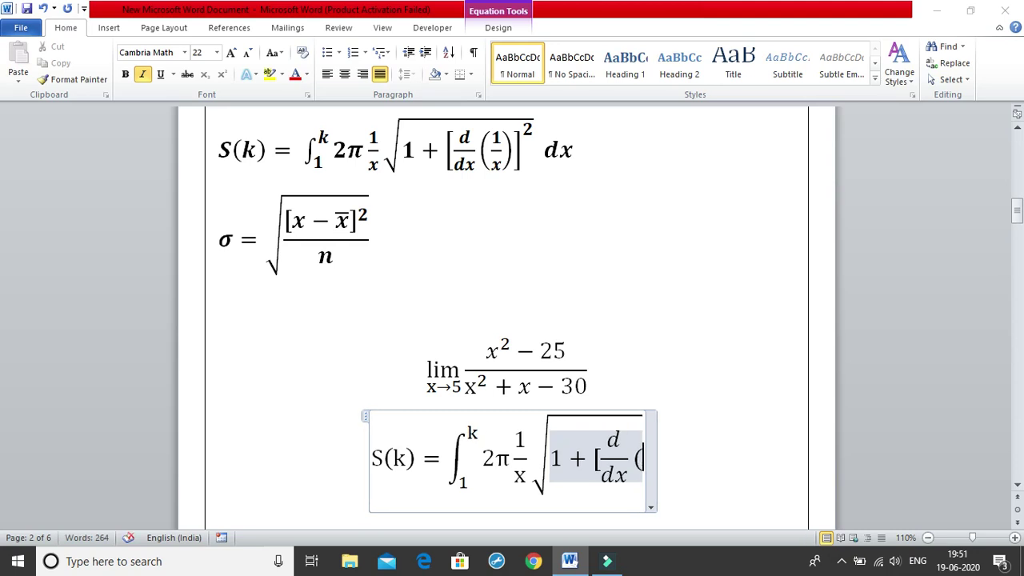
type("1/x")
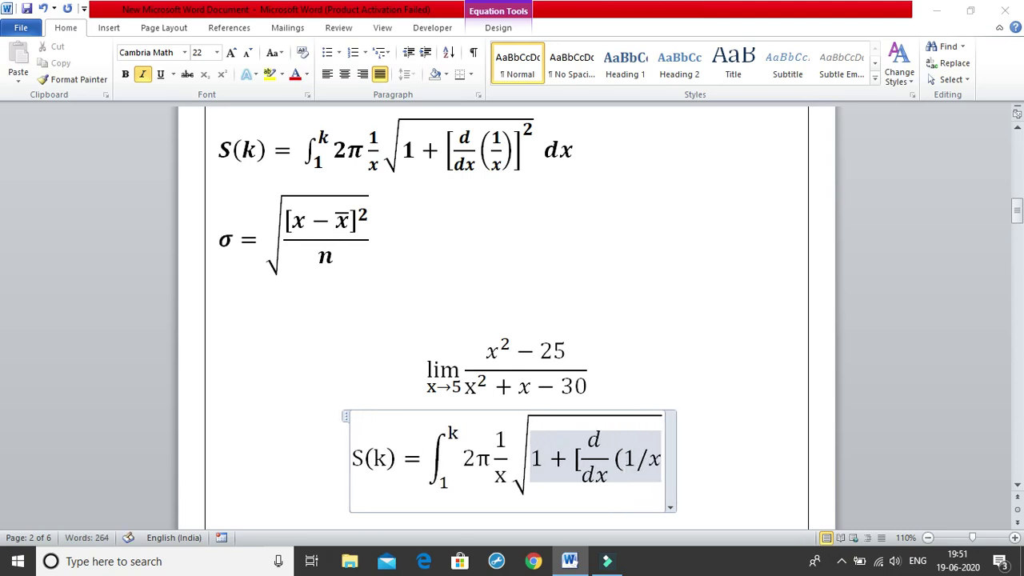
type(")")
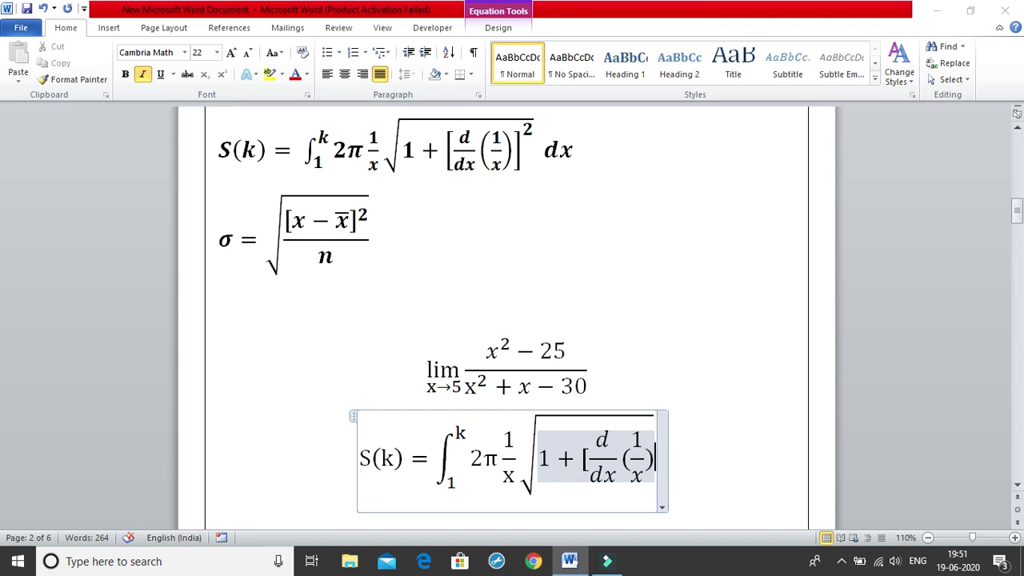
type("]")
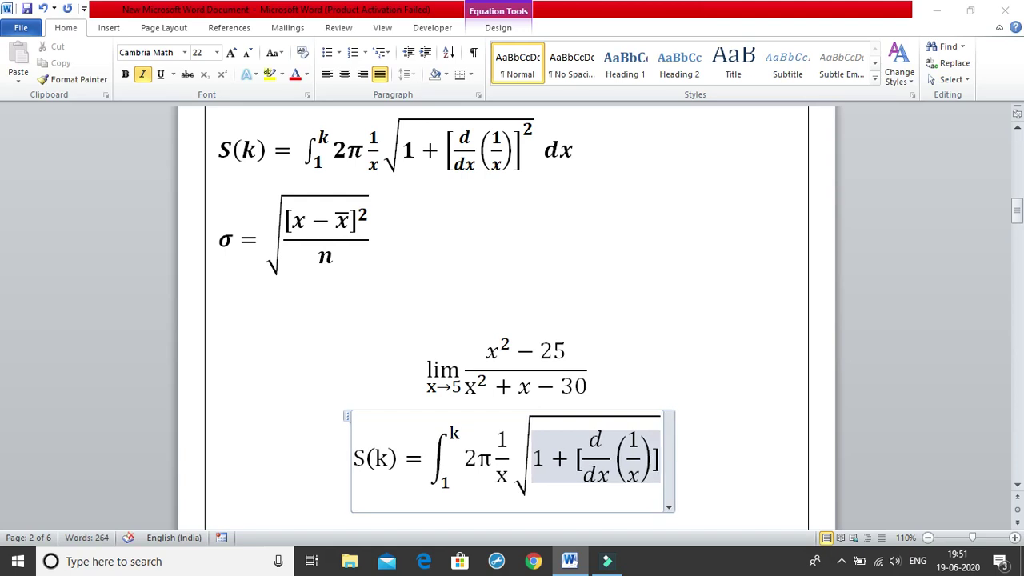
type("^2")
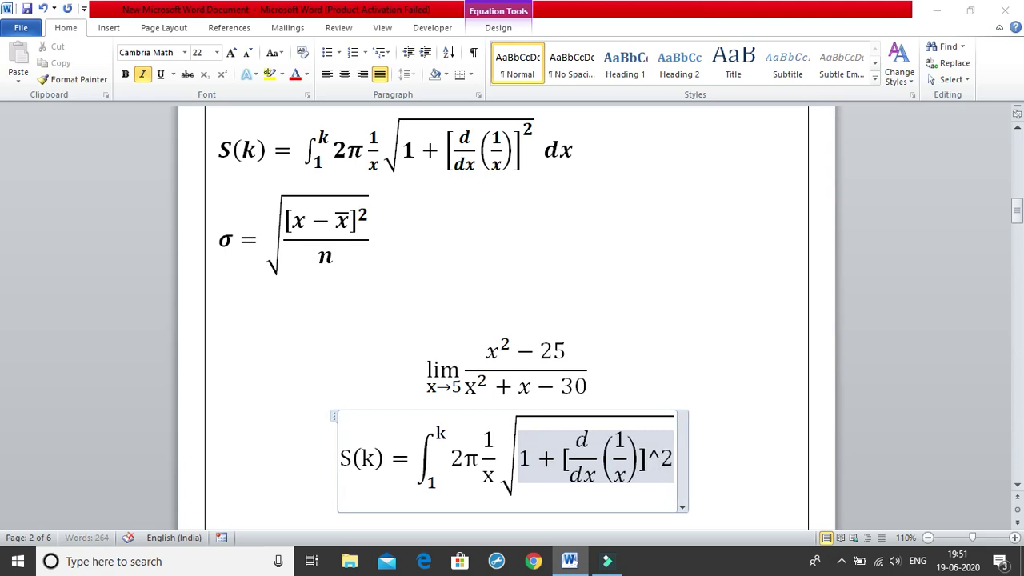
Build up the squared bracket so the radical reads 1 + [d/dx(1/x)]², then move out of the root.
key("space")
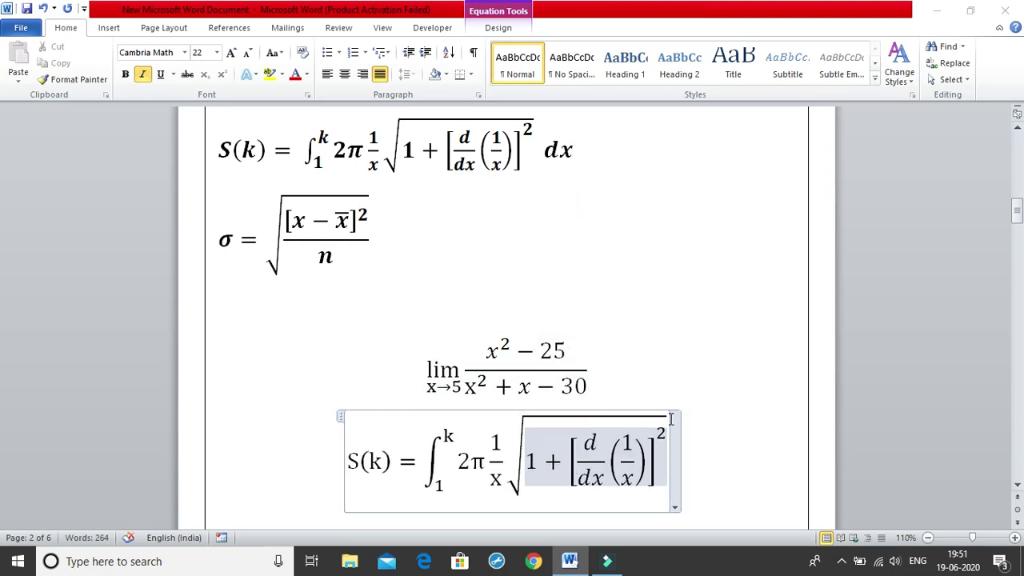
key("Right")
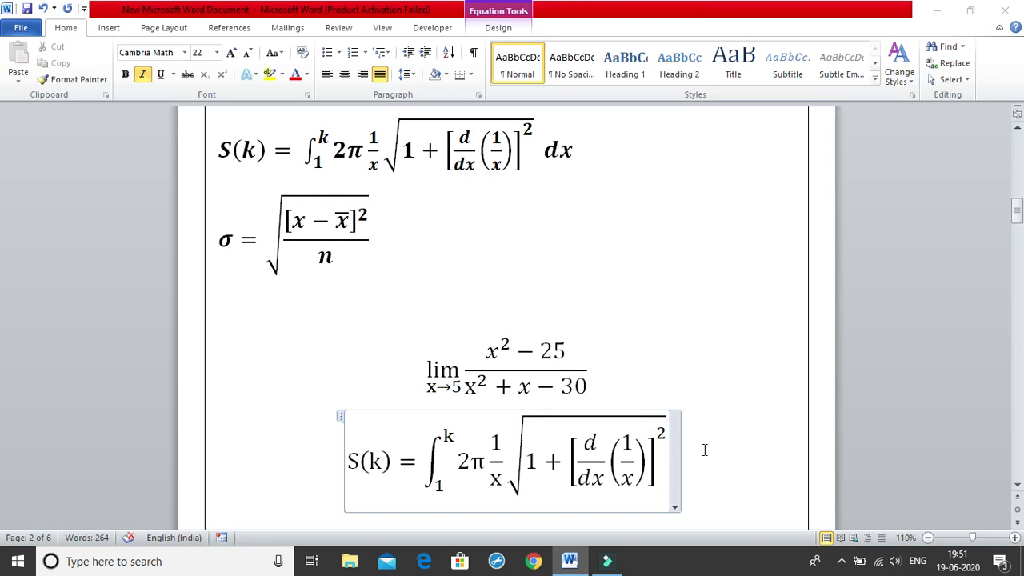
key("shift+Left")
key("shift+Left")
key("shift+Left")
key("shift+Left")
key("shift+Right")
key("shift+Right")
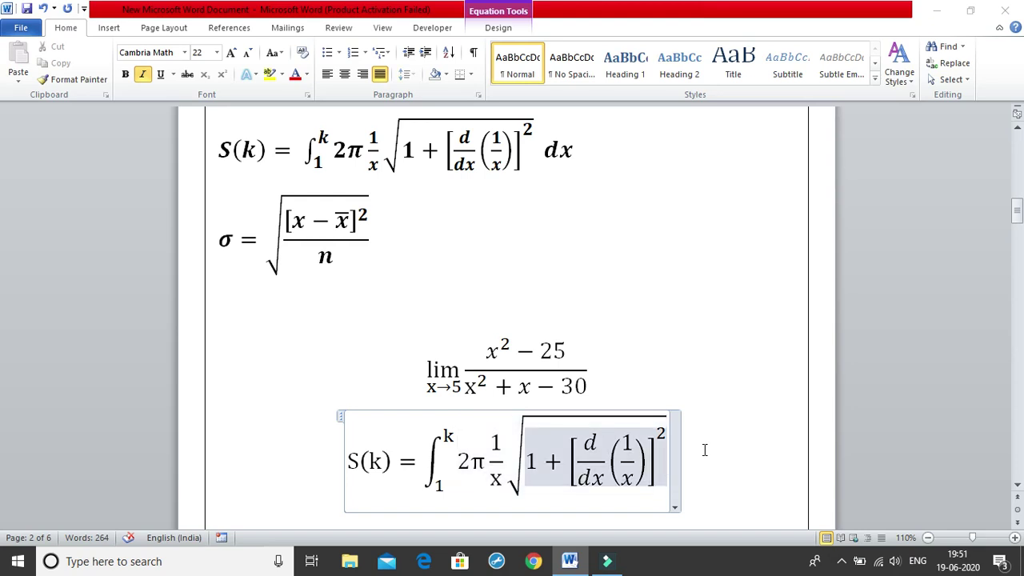
Remove the dx inside the radical, place dx after the square root instead, and leave the equation.
type("dx")
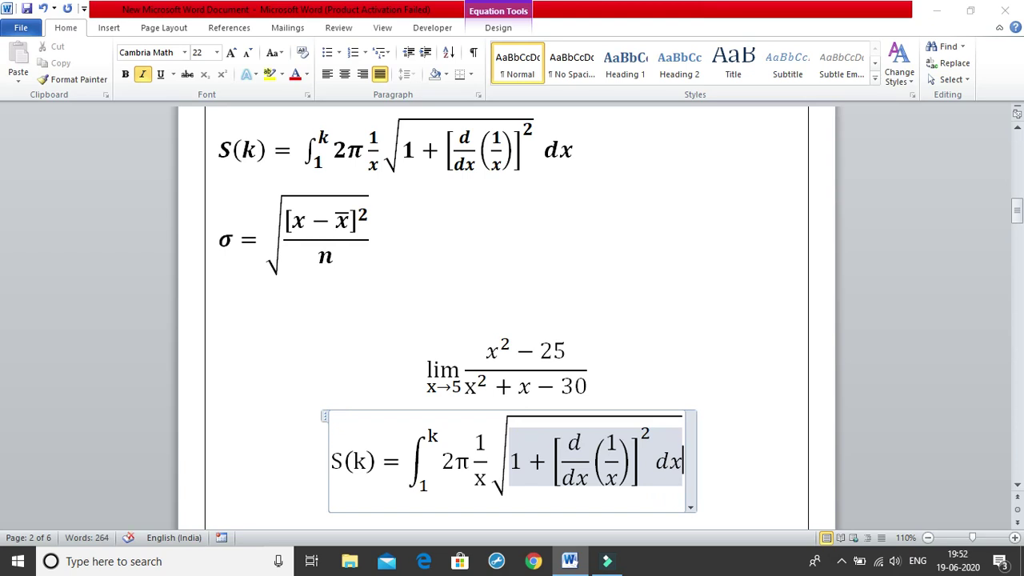
key("BackSpace")
key("BackSpace")
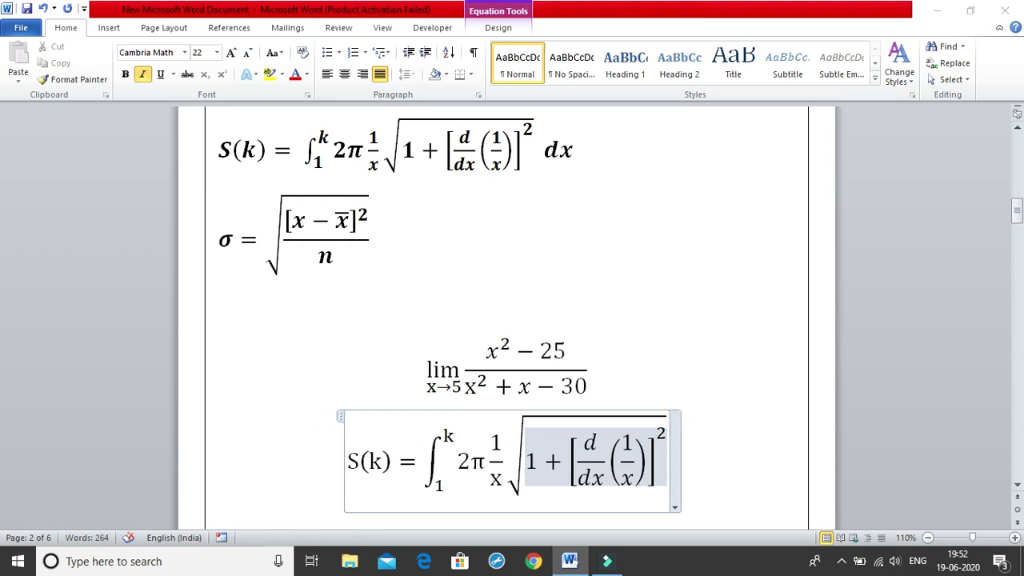
key("shift+Home")
key("Right")
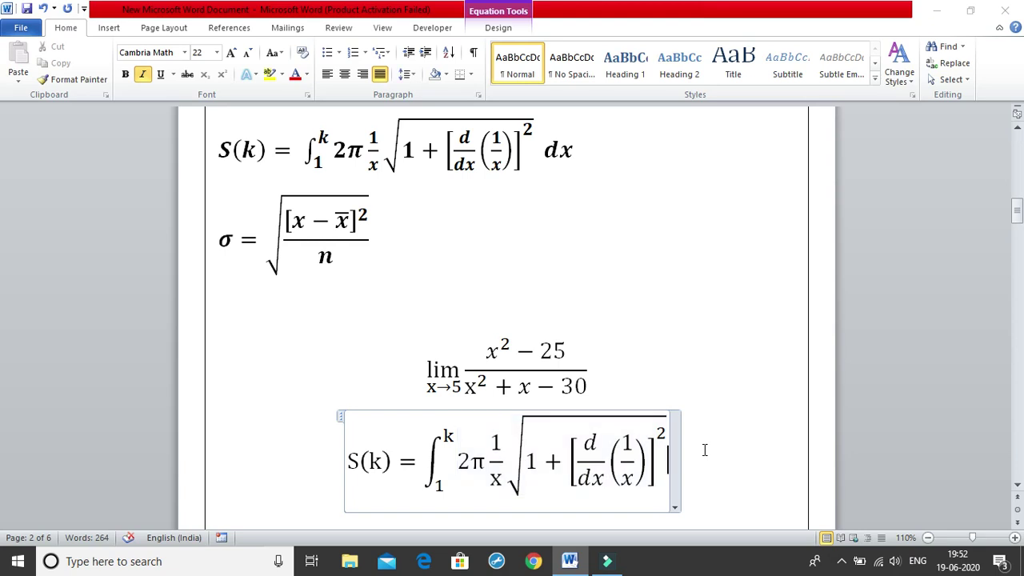
type("dx")
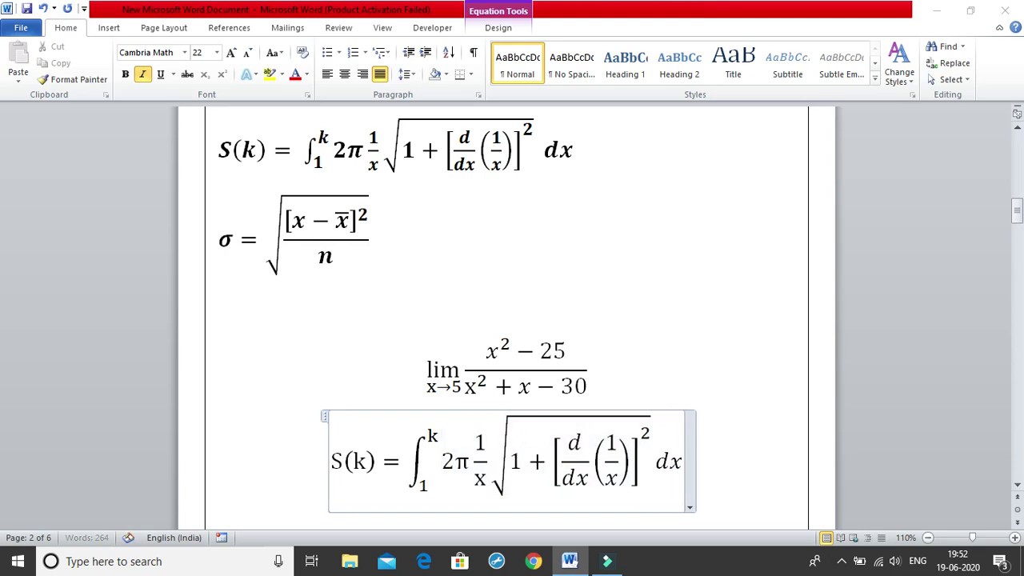
left_click(701, 302)
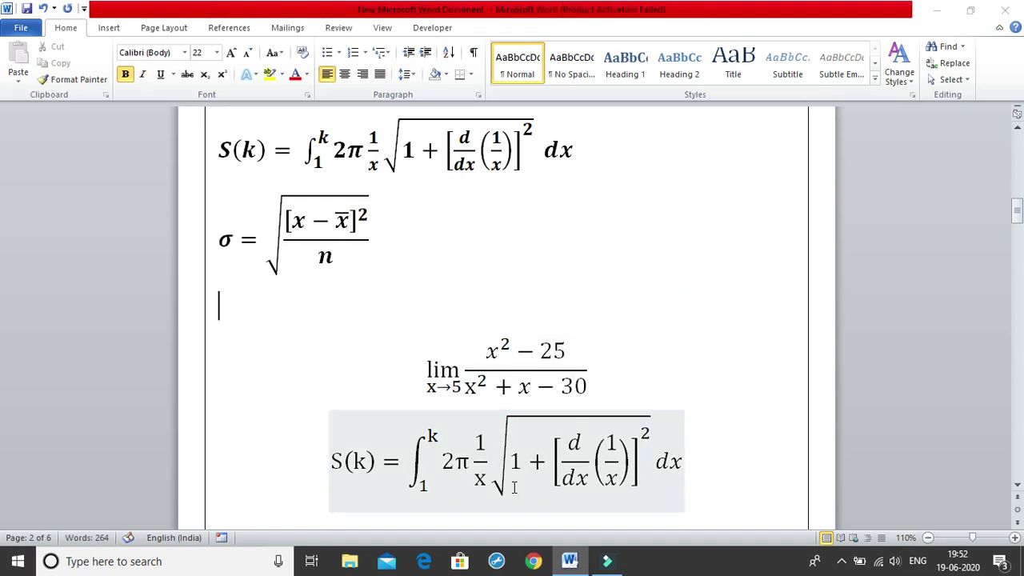